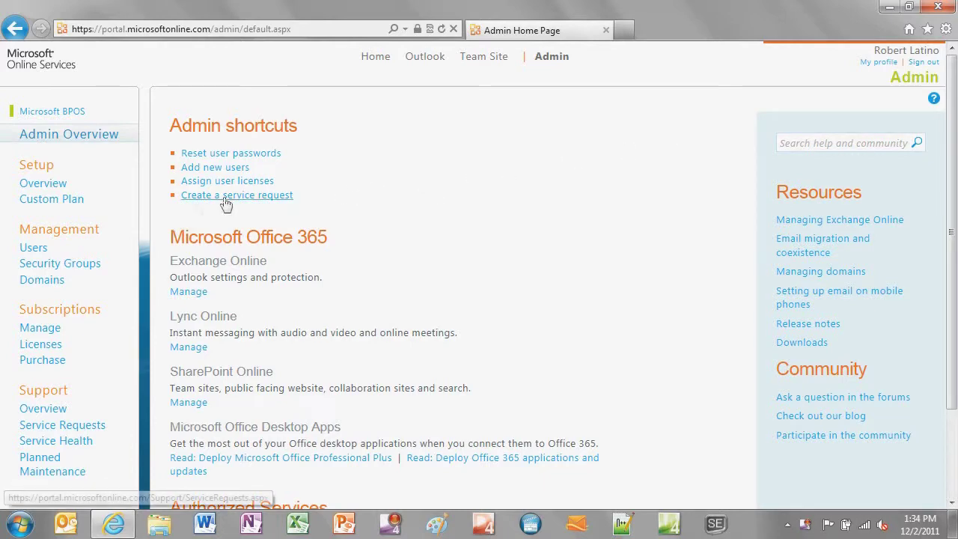
# Step: Filter the Users list to 'Users with errors' and open the single flagged user's details
pyautogui.click(33, 251)
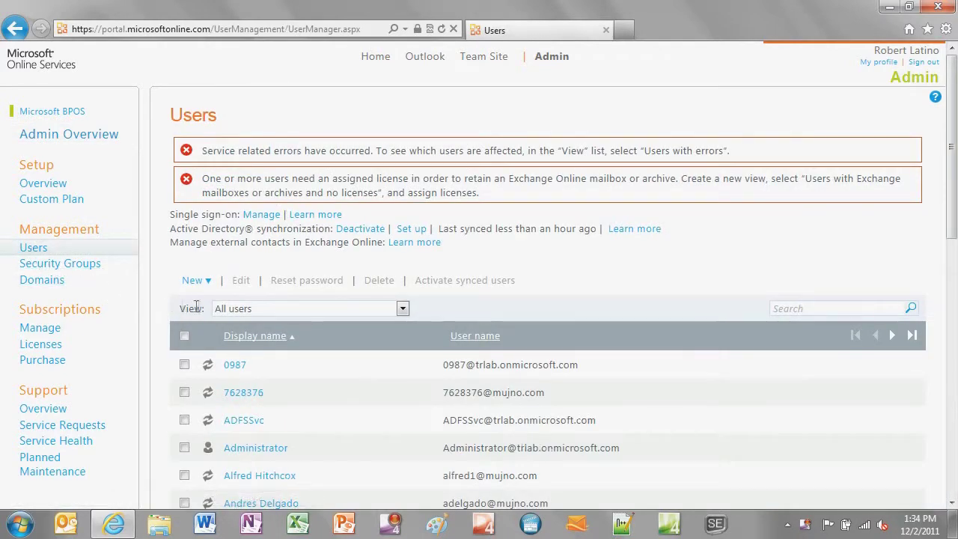
pyautogui.click(223, 309)
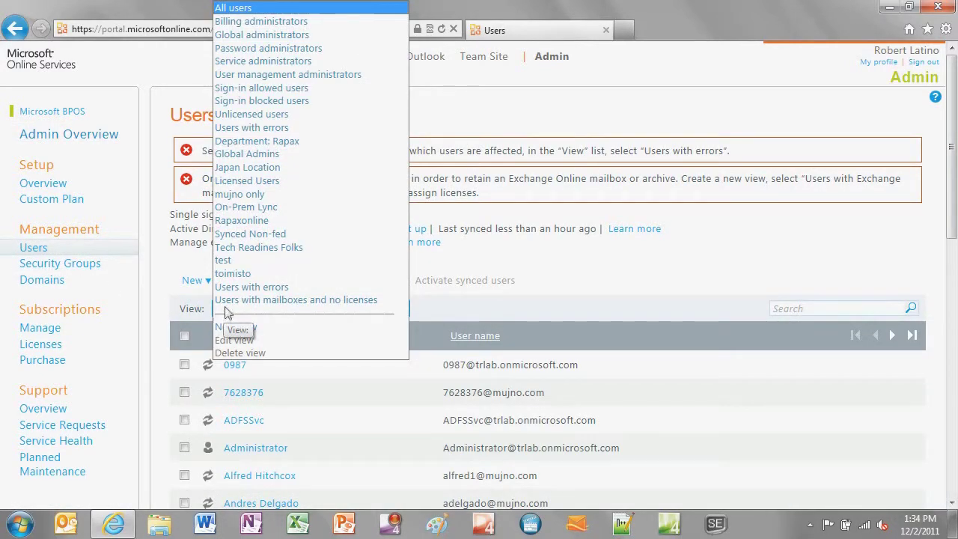
pyautogui.click(225, 287)
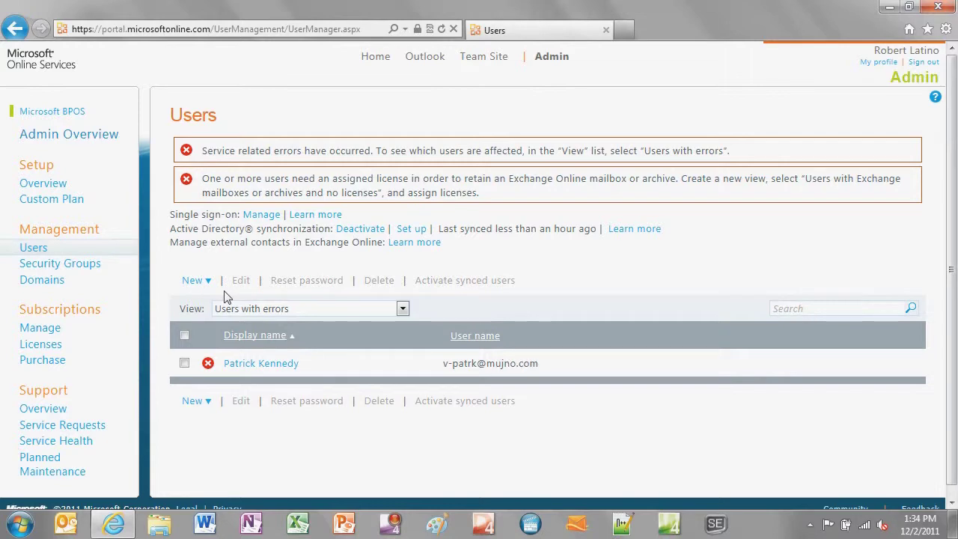
pyautogui.click(249, 364)
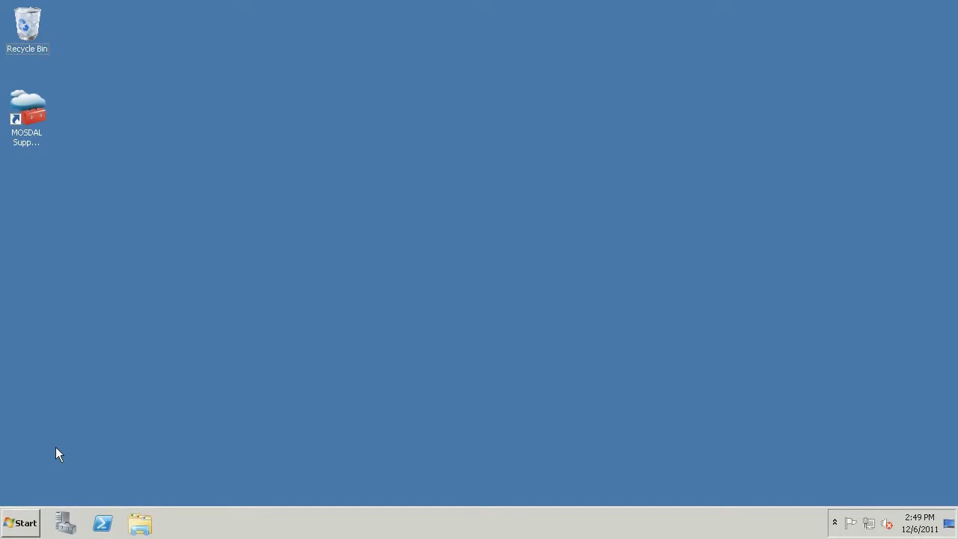
# Step: Launch ADSI Edit from Start > All Programs > Administrative Tools
pyautogui.click(24, 524)
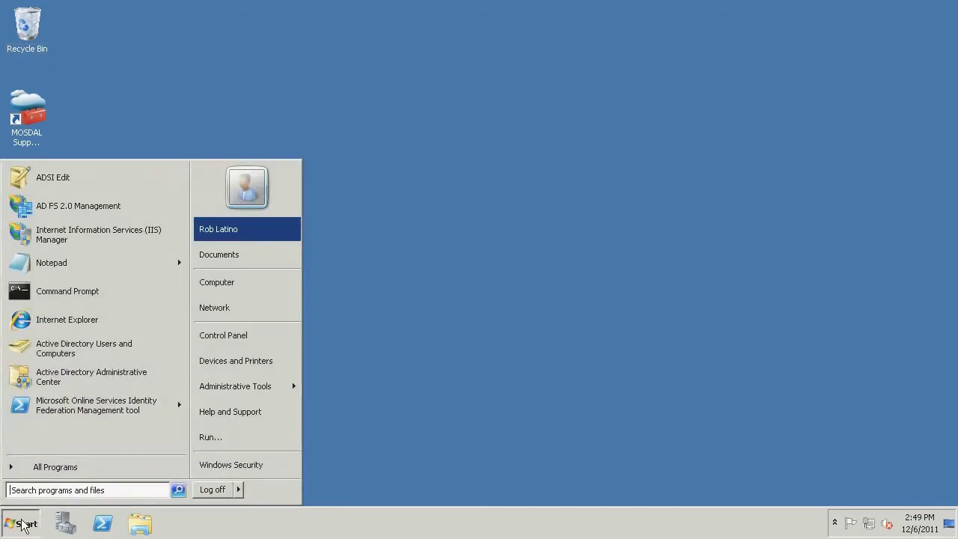
pyautogui.click(49, 470)
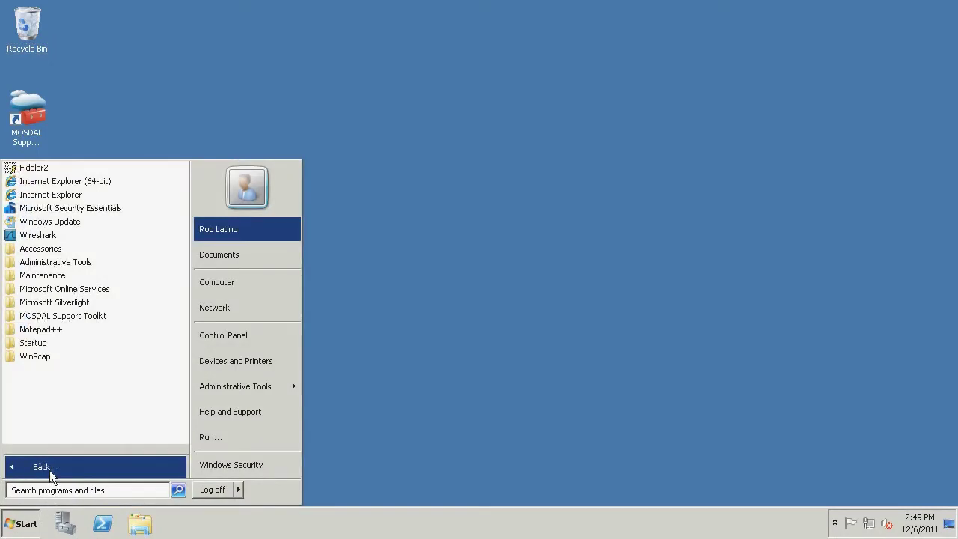
pyautogui.click(63, 264)
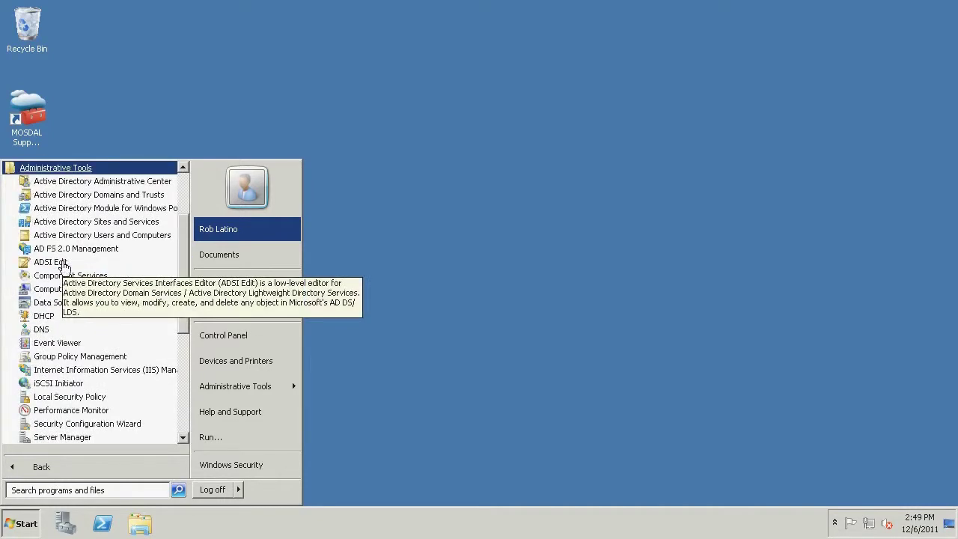
pyautogui.click(65, 264)
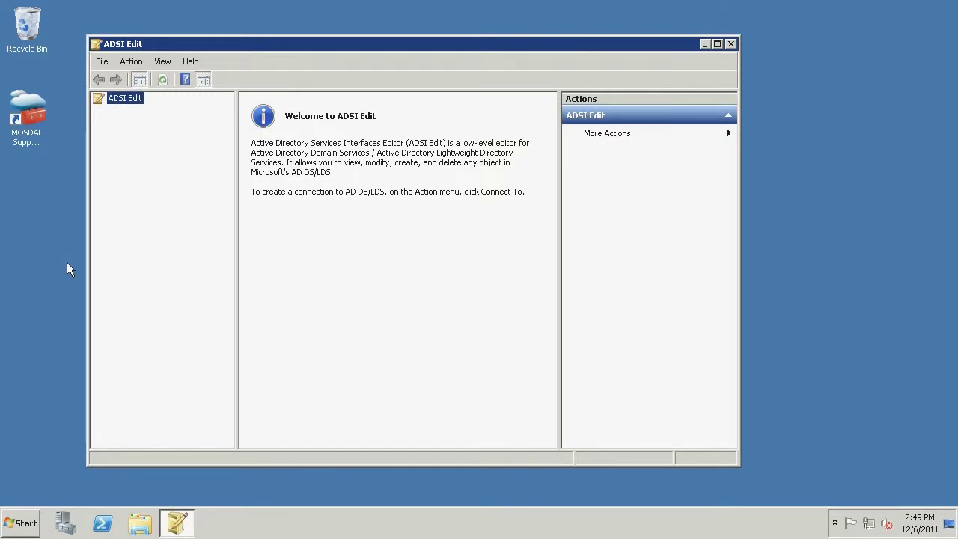
# Step: Connect ADSI Edit to the Default naming context and select it in the console tree
pyautogui.click(131, 62)
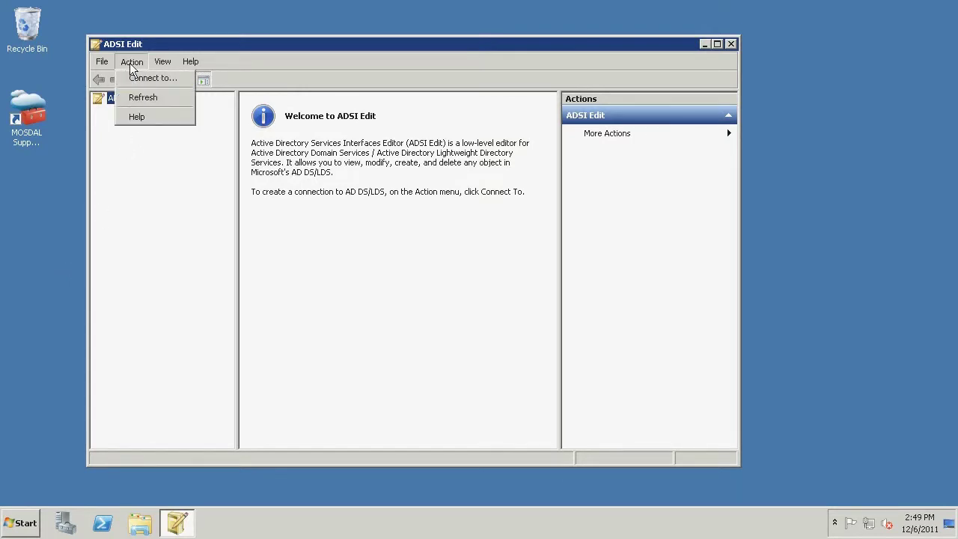
pyautogui.click(139, 79)
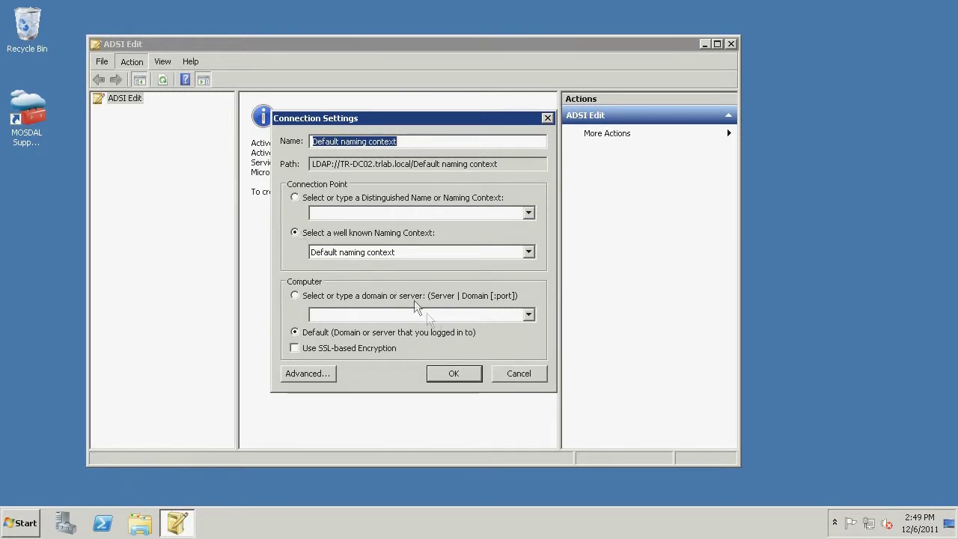
pyautogui.click(455, 373)
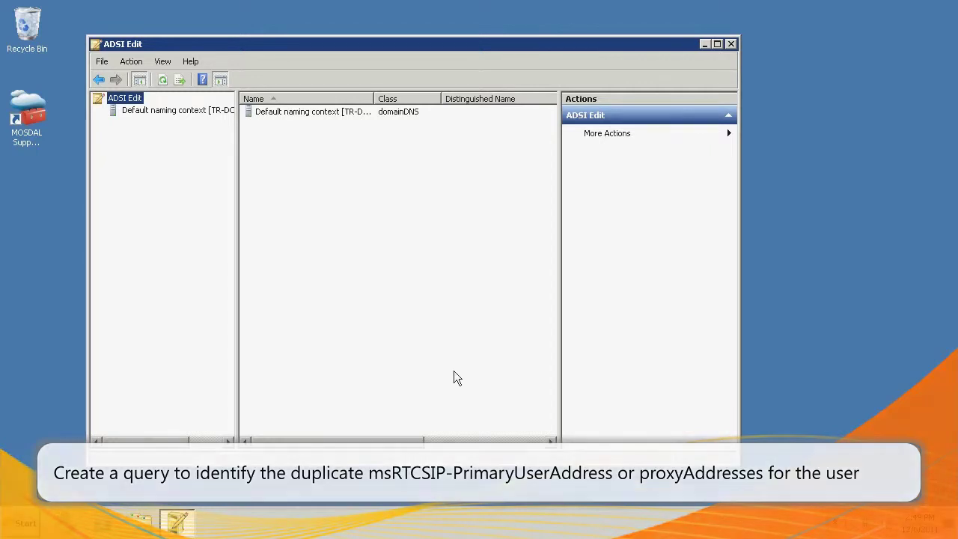
pyautogui.click(143, 114)
# Step: Create a new query named 'find user' with its search root set to DC=trlab,DC=local
pyautogui.rightClick(142, 115)
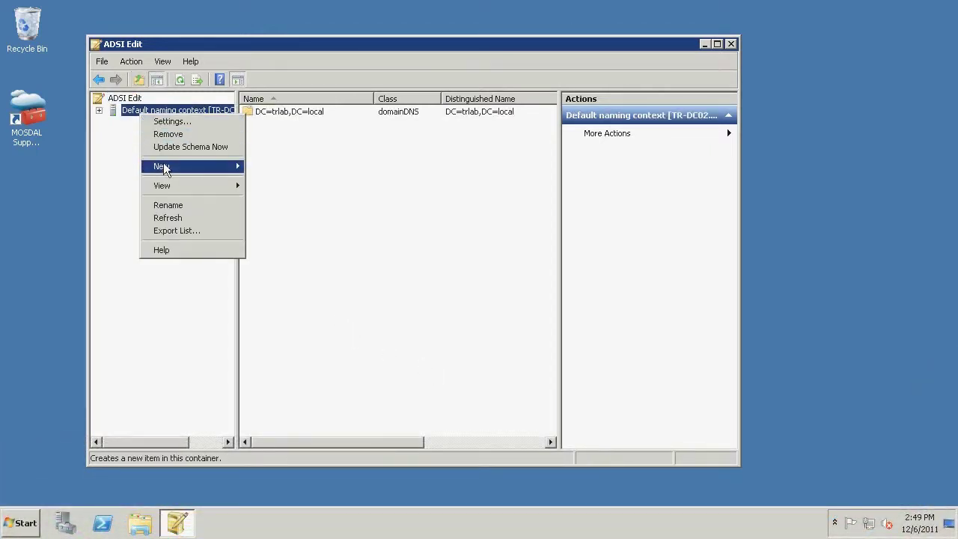
pyautogui.moveTo(175, 167)
pyautogui.click(258, 168)
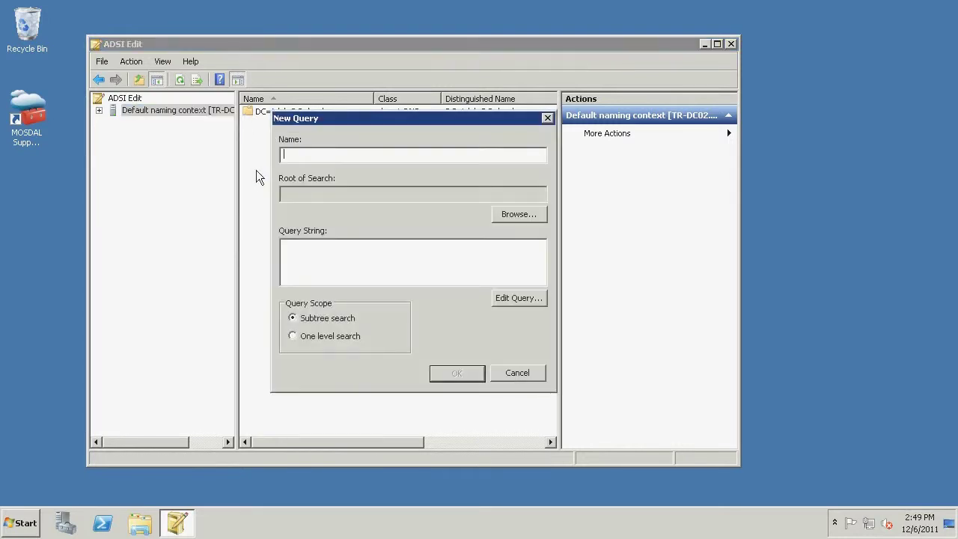
pyautogui.write('find user')
pyautogui.click(499, 217)
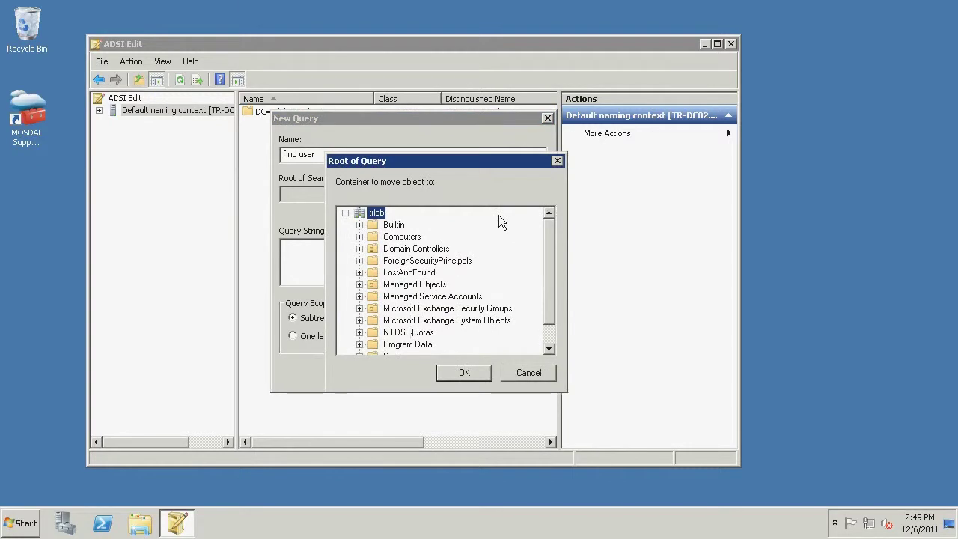
pyautogui.click(464, 372)
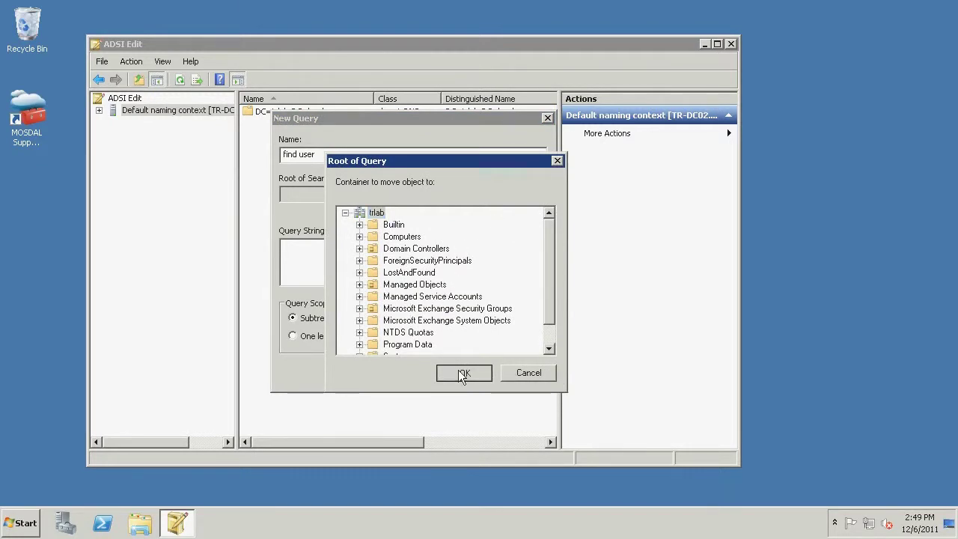
# Step: Add a 'Display Name starts with' condition for the user's name and save the query
pyautogui.click(514, 299)
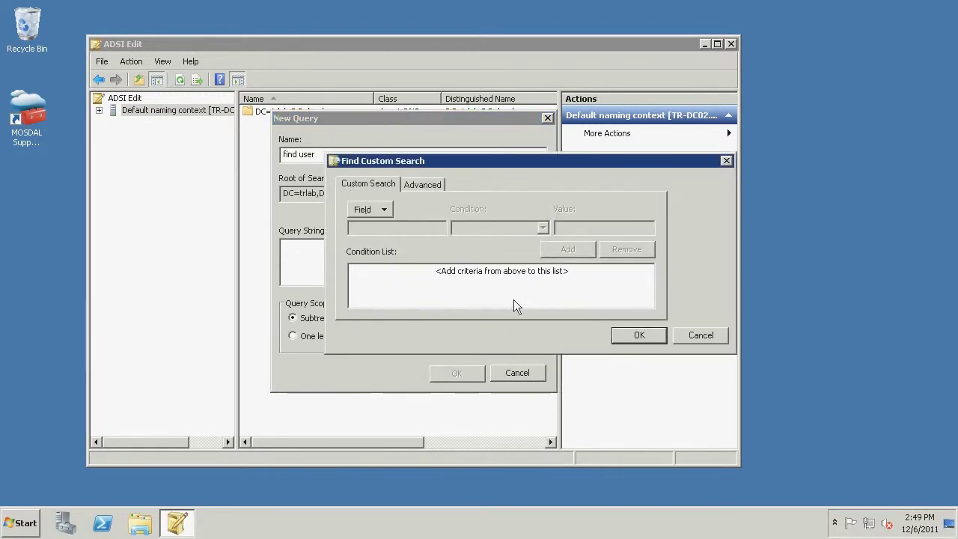
pyautogui.click(383, 210)
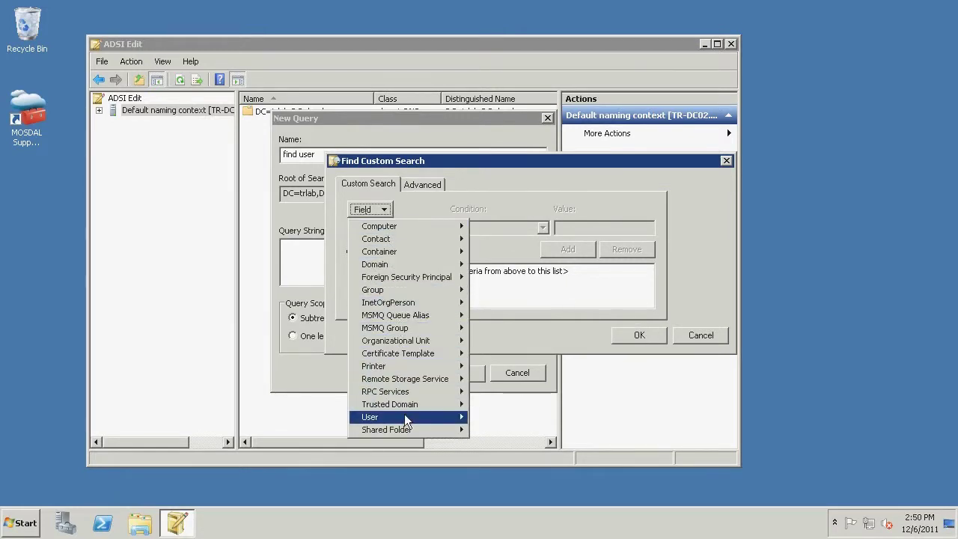
pyautogui.moveTo(404, 417)
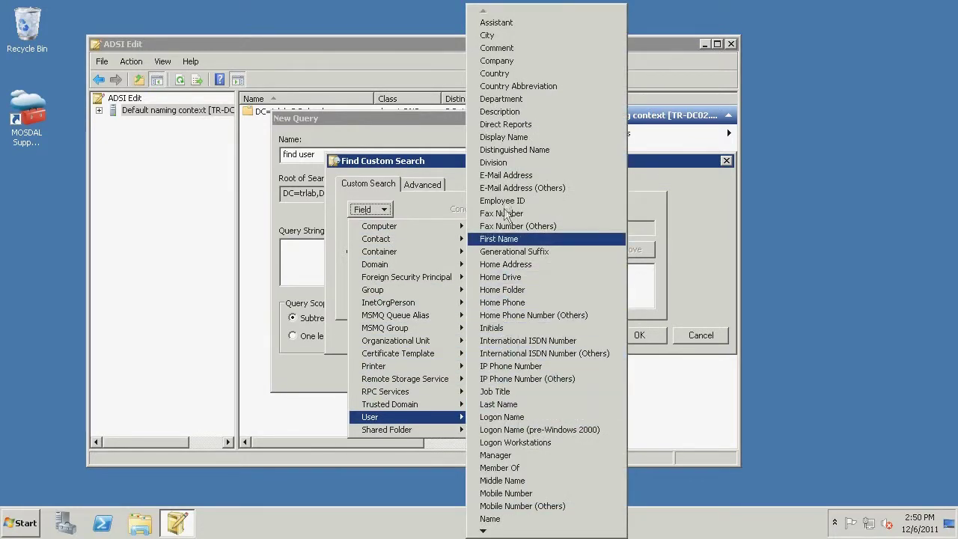
pyautogui.click(508, 139)
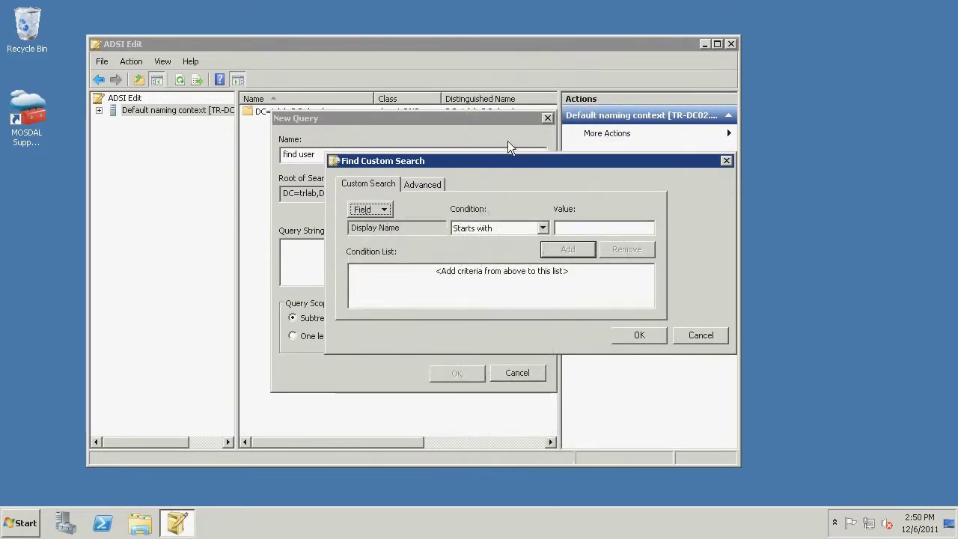
pyautogui.click(568, 227)
pyautogui.click(564, 250)
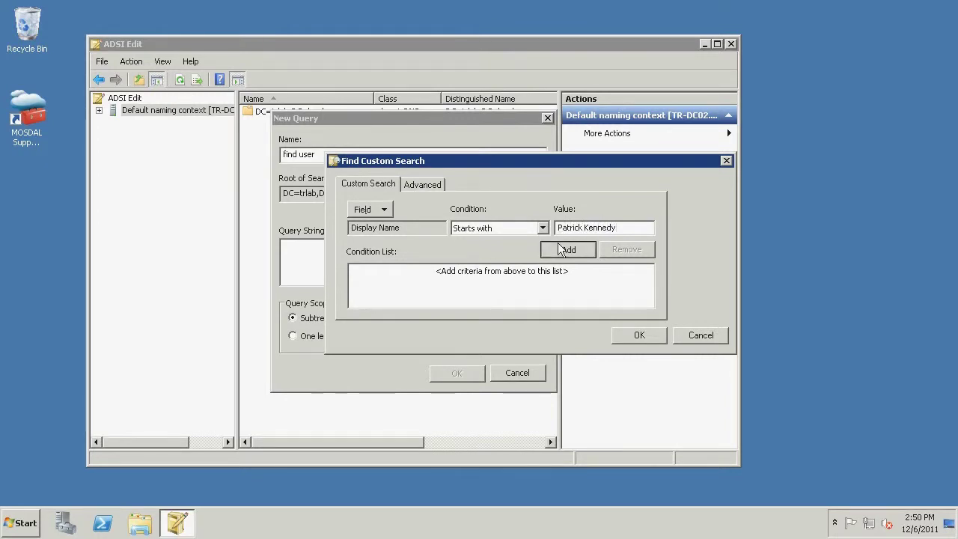
pyautogui.click(640, 335)
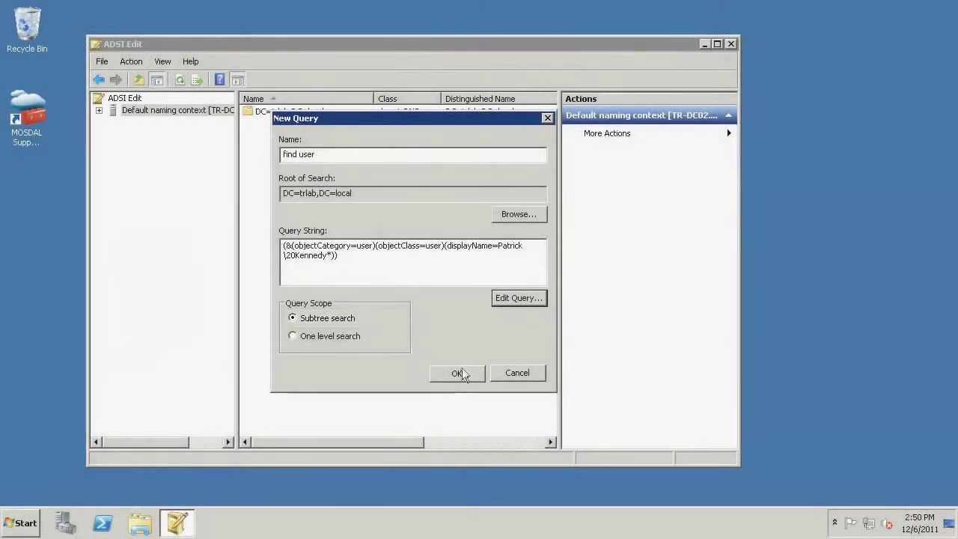
pyautogui.click(457, 372)
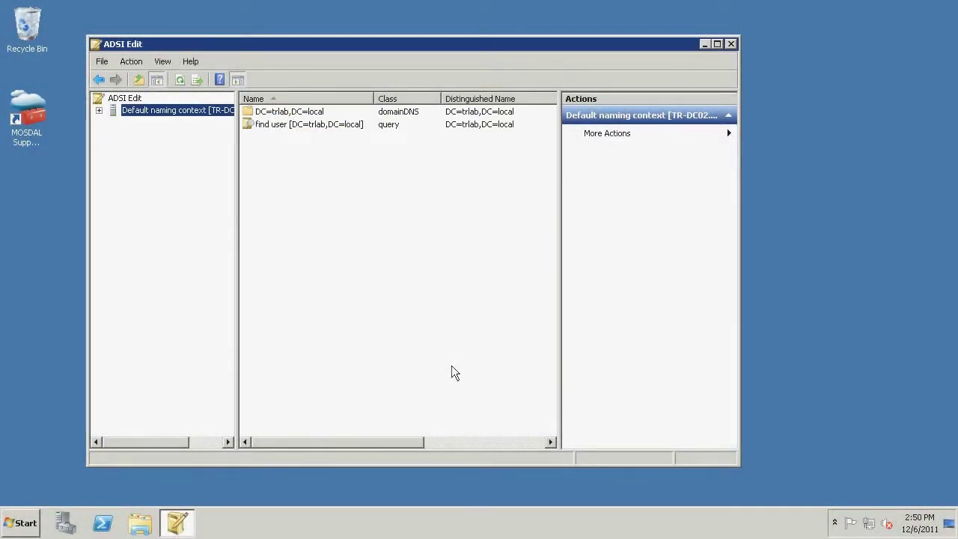
# Step: Run 'find user', open the found user's properties, and jump to proxyAddresses
pyautogui.doubleClick(350, 126)
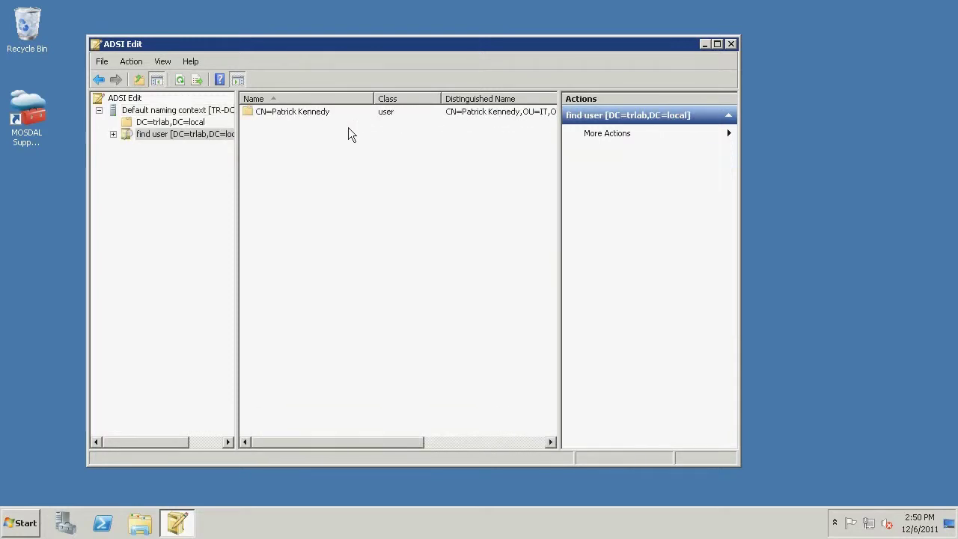
pyautogui.rightClick(333, 111)
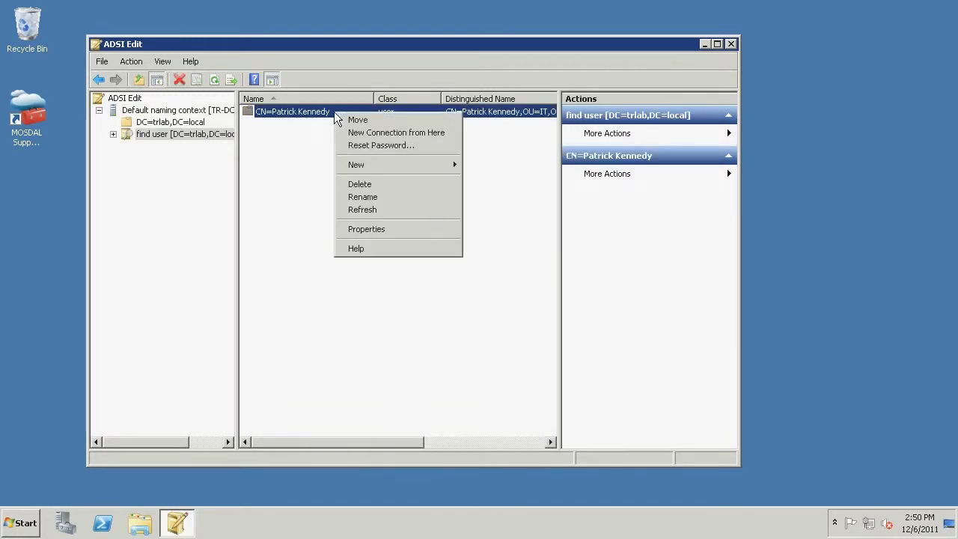
pyautogui.click(367, 228)
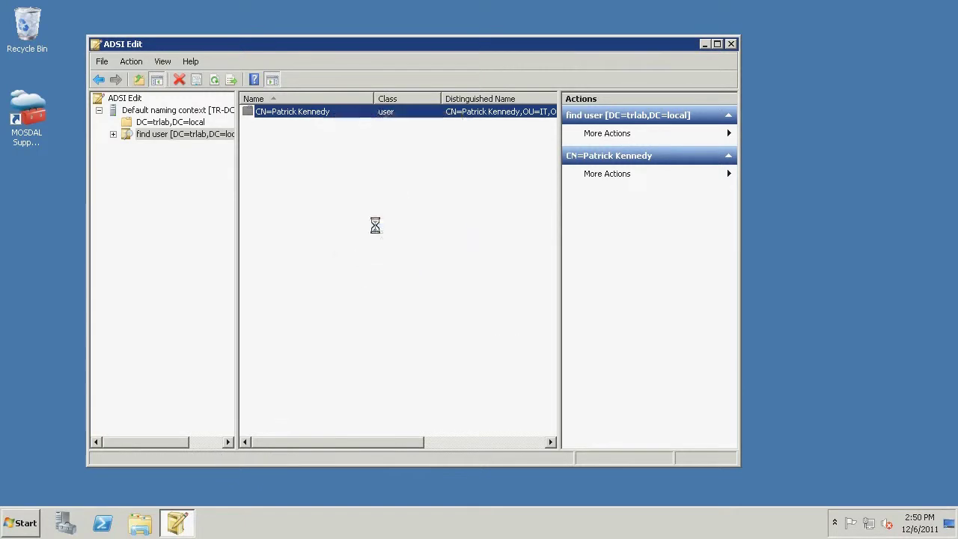
pyautogui.click(376, 229)
pyautogui.write('proxyAddresses')
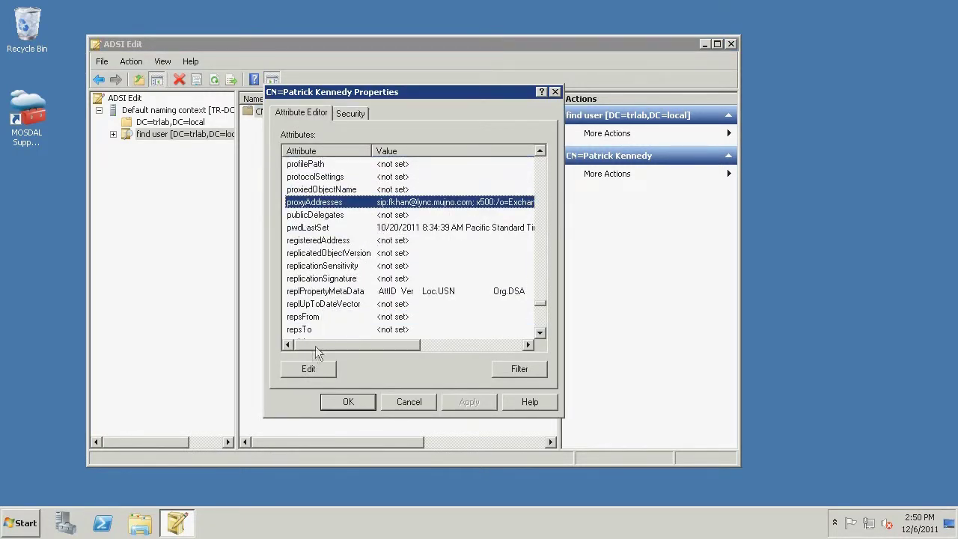
# Step: Inspect the proxyAddresses and msRTCSIP-PrimaryUserAddress values, then cancel the properties unchanged
pyautogui.click(306, 367)
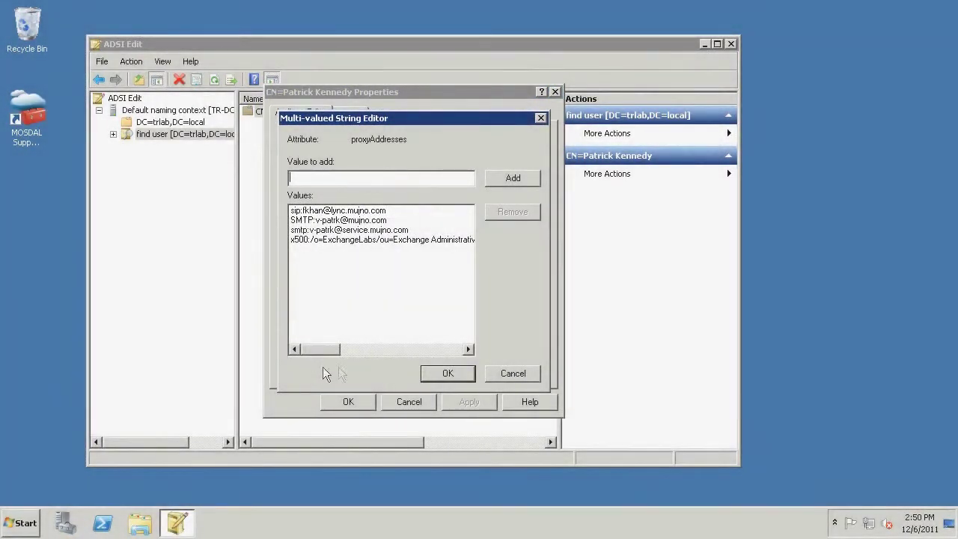
pyautogui.click(500, 377)
pyautogui.scroll(5, 472, 287)
pyautogui.click(473, 290)
pyautogui.write('msrtc')
pyautogui.press('Down')
pyautogui.press('Down')
pyautogui.press('Down')
pyautogui.press('Down')
pyautogui.press('Down')
pyautogui.press('Down')
pyautogui.press('Down')
pyautogui.press('Down')
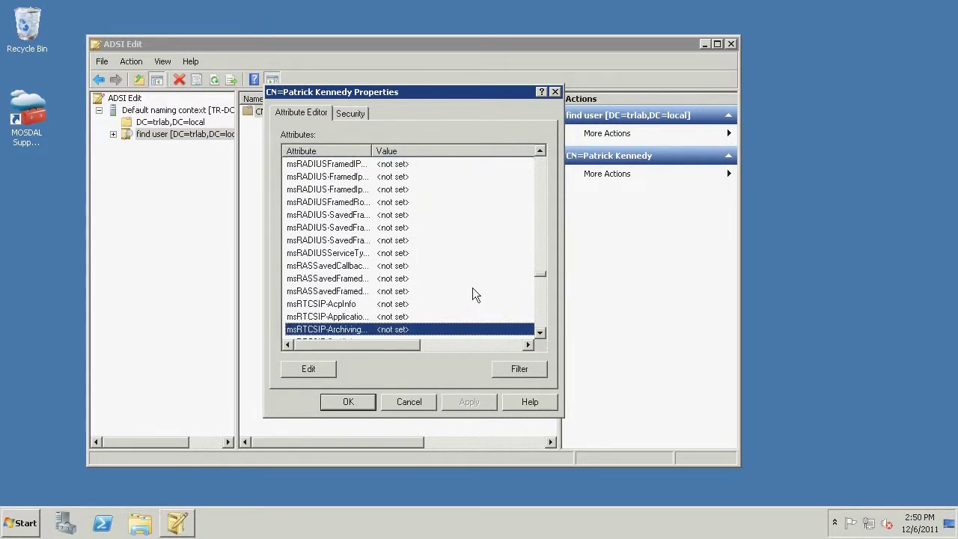
pyautogui.press('Down')
pyautogui.press('Down')
pyautogui.press('Down')
pyautogui.press('Down')
pyautogui.press('Down')
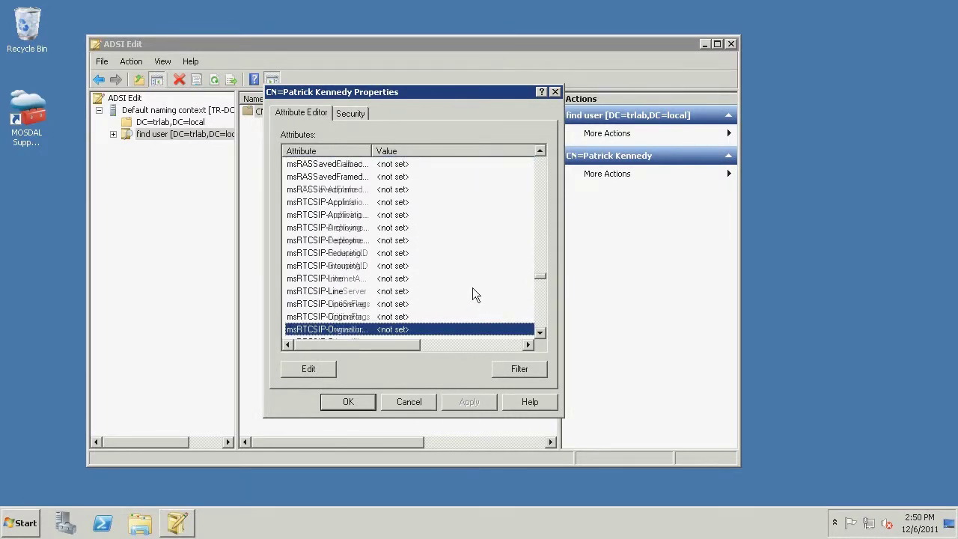
pyautogui.click(308, 369)
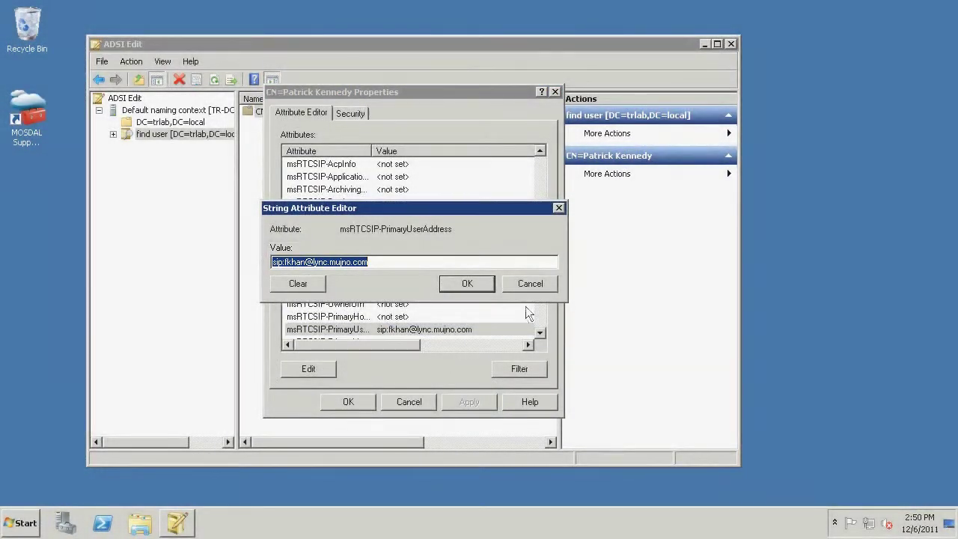
pyautogui.click(533, 289)
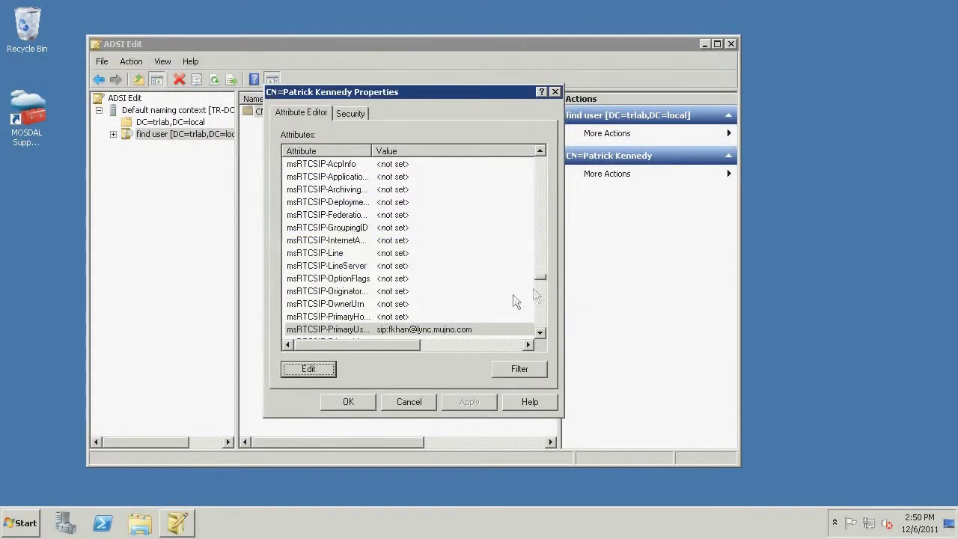
pyautogui.click(388, 397)
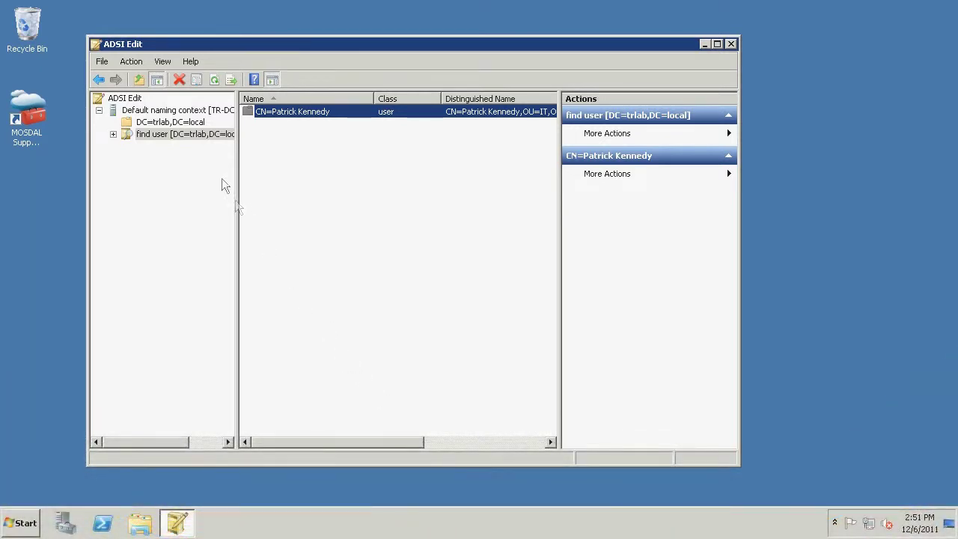
# Step: Save a 'find proxy address' query on DC=trlab,DC=local filtering proxyAddresses for the duplicate SIP address
pyautogui.rightClick(190, 114)
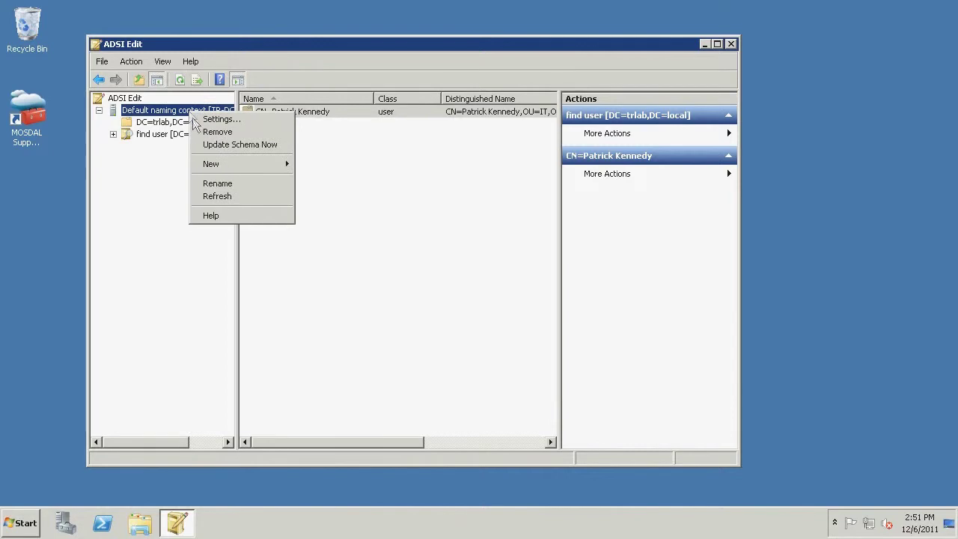
pyautogui.moveTo(210, 166)
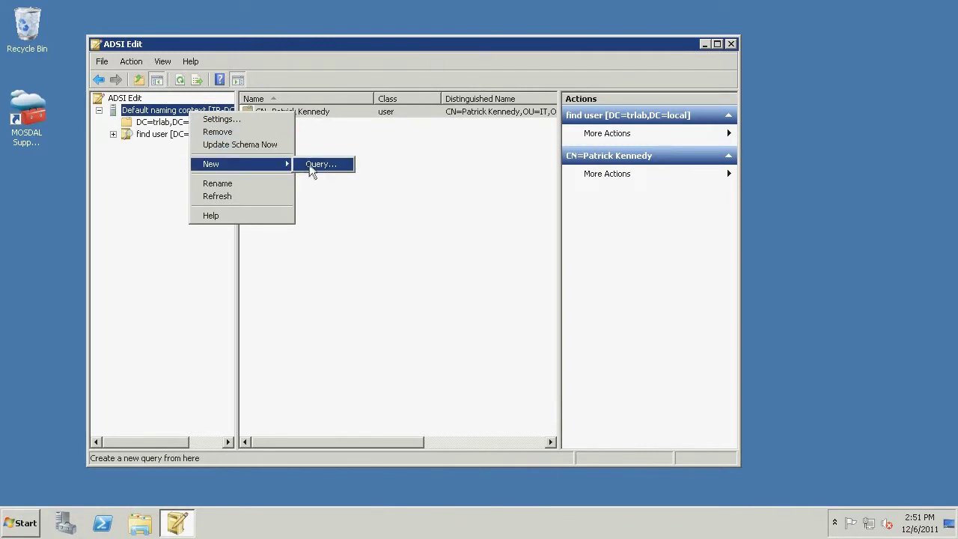
pyautogui.click(308, 165)
pyautogui.write('find proxy address')
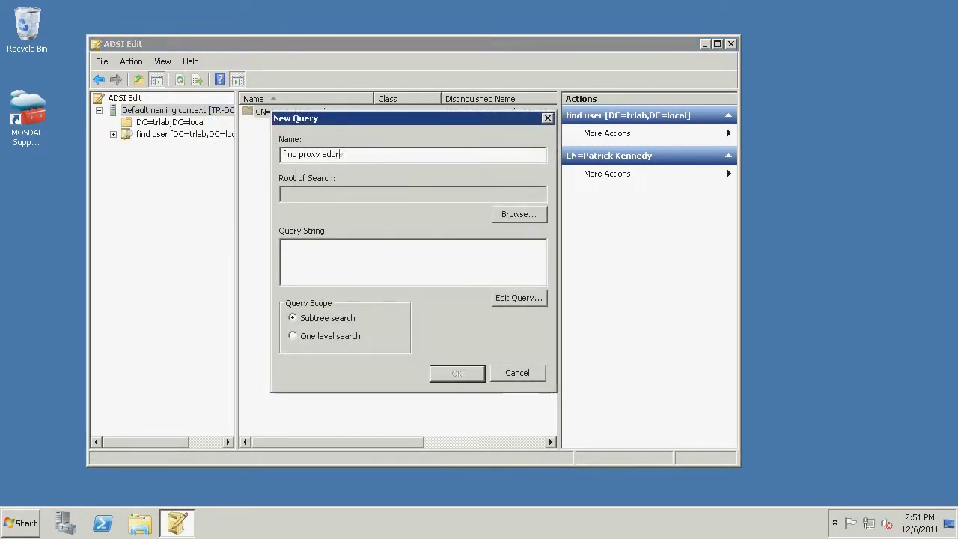
pyautogui.click(500, 213)
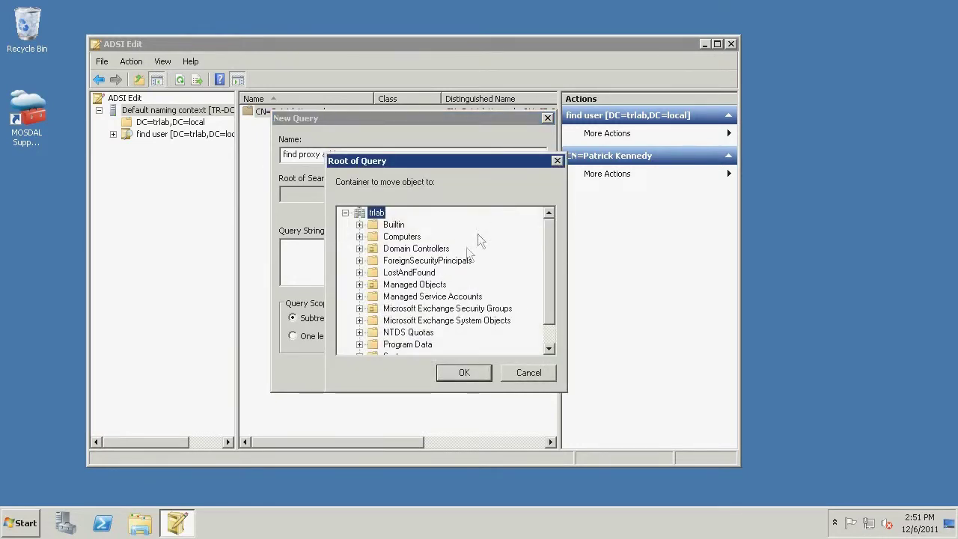
pyautogui.click(463, 372)
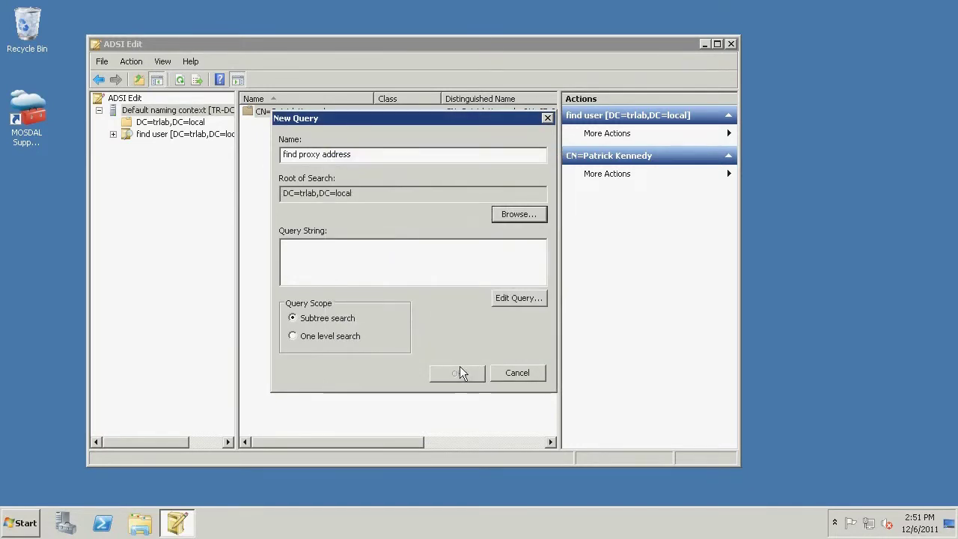
pyautogui.click(454, 274)
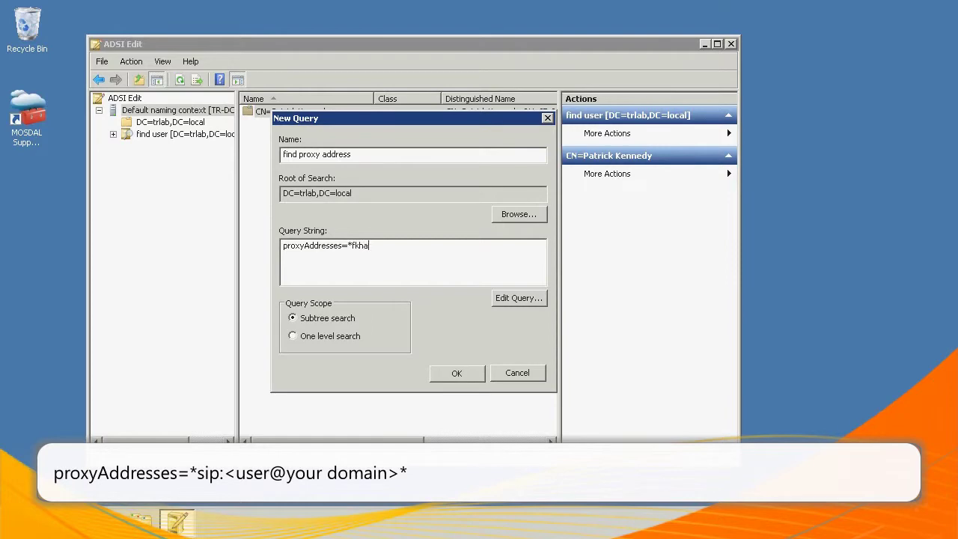
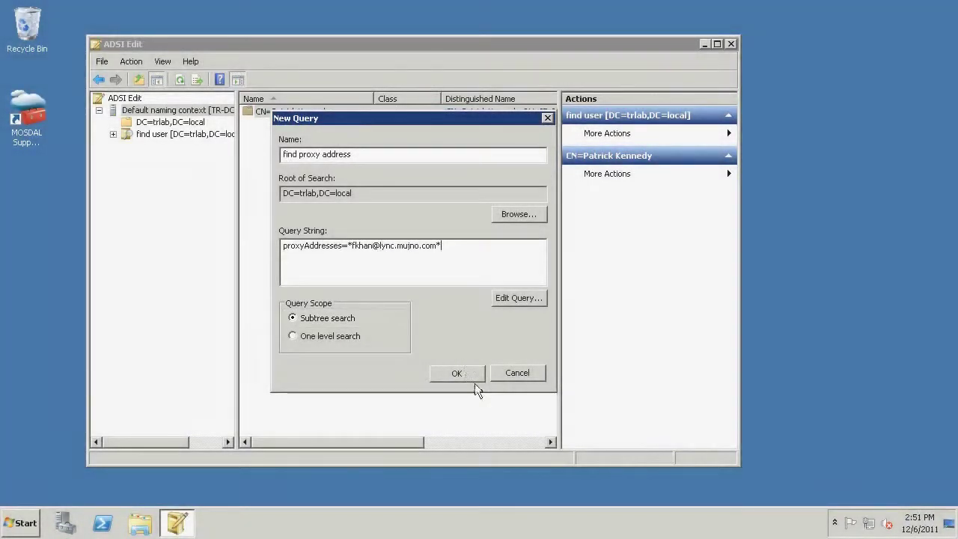
pyautogui.click(473, 378)
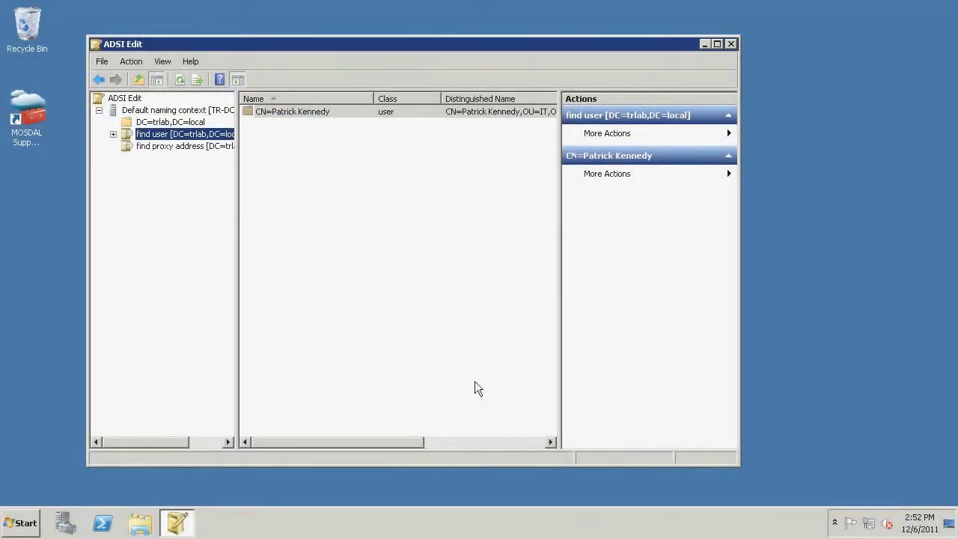
# Step: Run 'find proxy address' and open the second matching user's proxyAddresses attribute
pyautogui.click(206, 148)
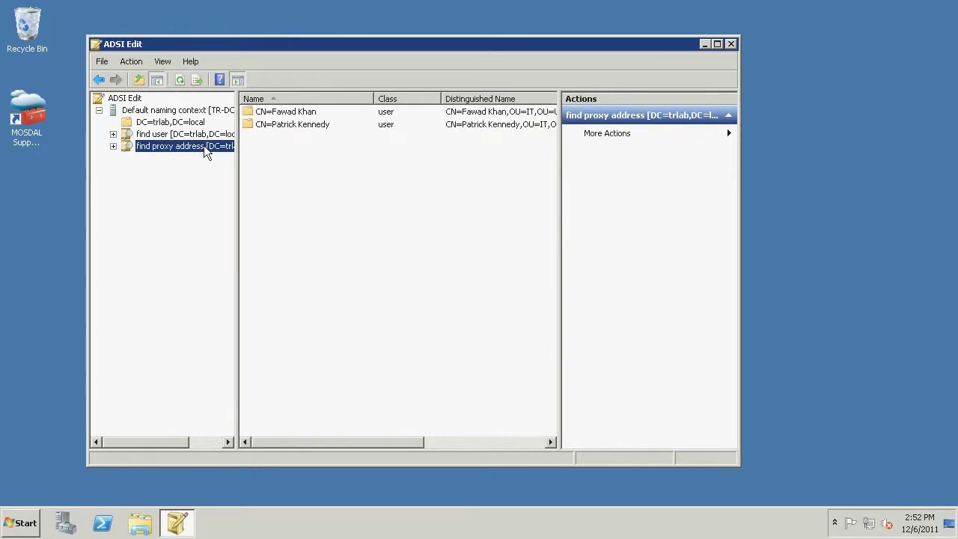
pyautogui.rightClick(271, 127)
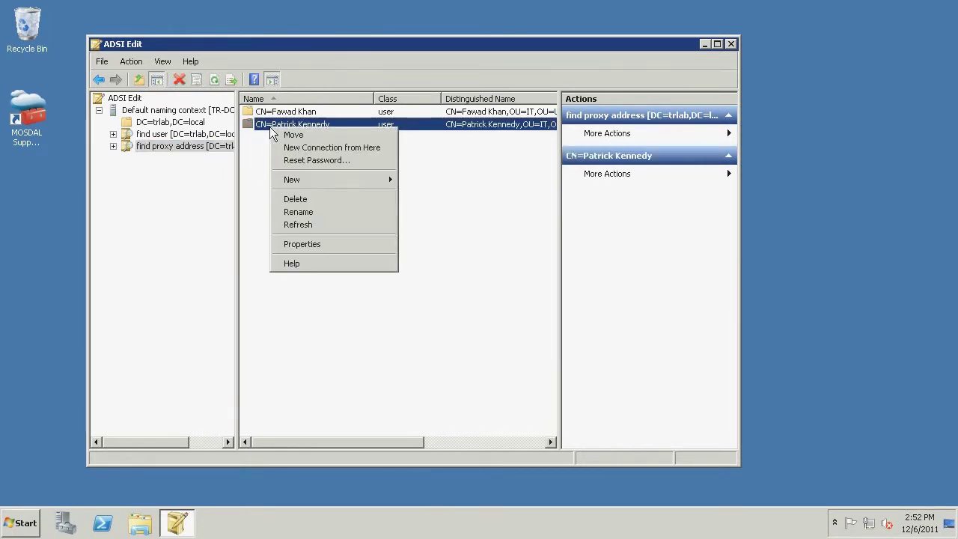
pyautogui.click(307, 244)
pyautogui.write('proxyAddresses')
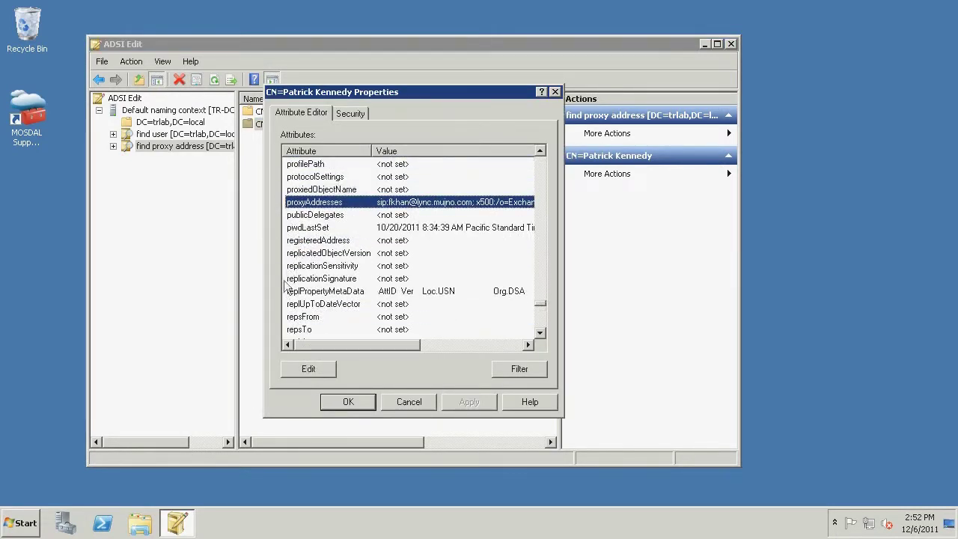
# Step: Change the user part of the duplicate SIP entry to the user's own name and save
pyautogui.click(307, 368)
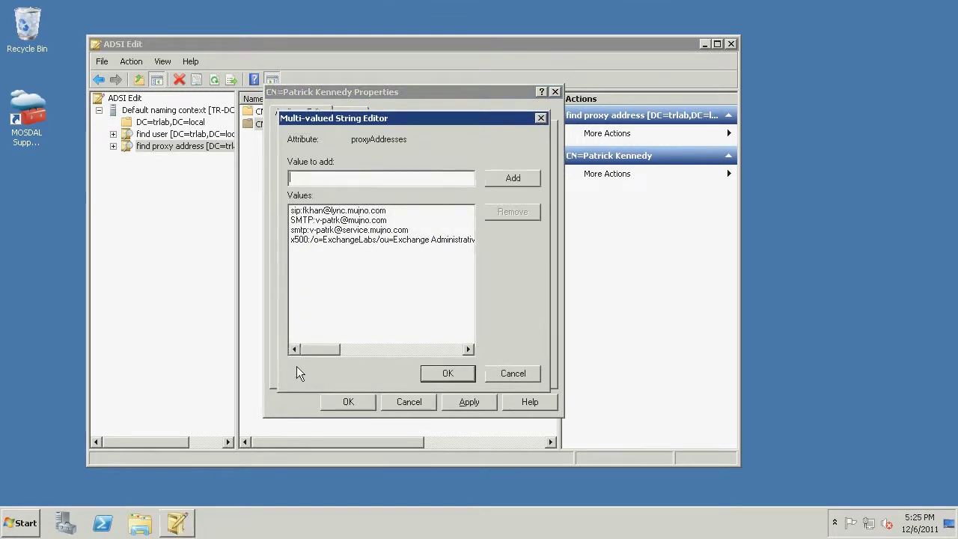
pyautogui.click(359, 211)
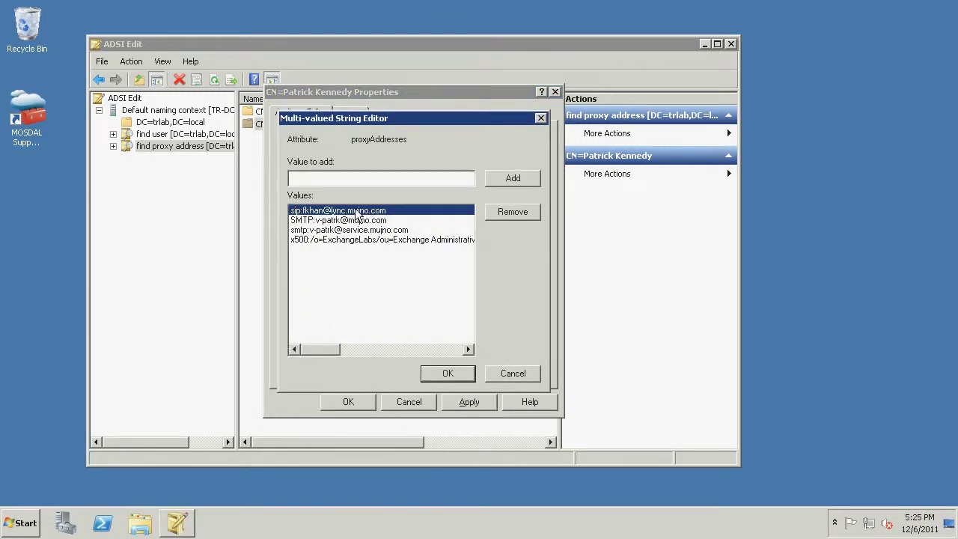
pyautogui.click(487, 218)
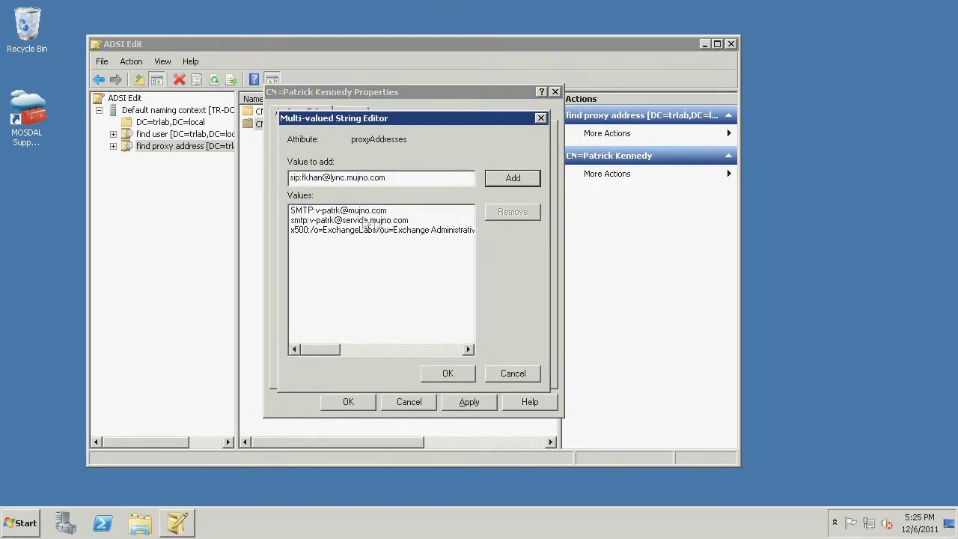
pyautogui.moveTo(322, 180); pyautogui.dragTo(303, 180)
pyautogui.write('v-patrk')
pyautogui.click(501, 182)
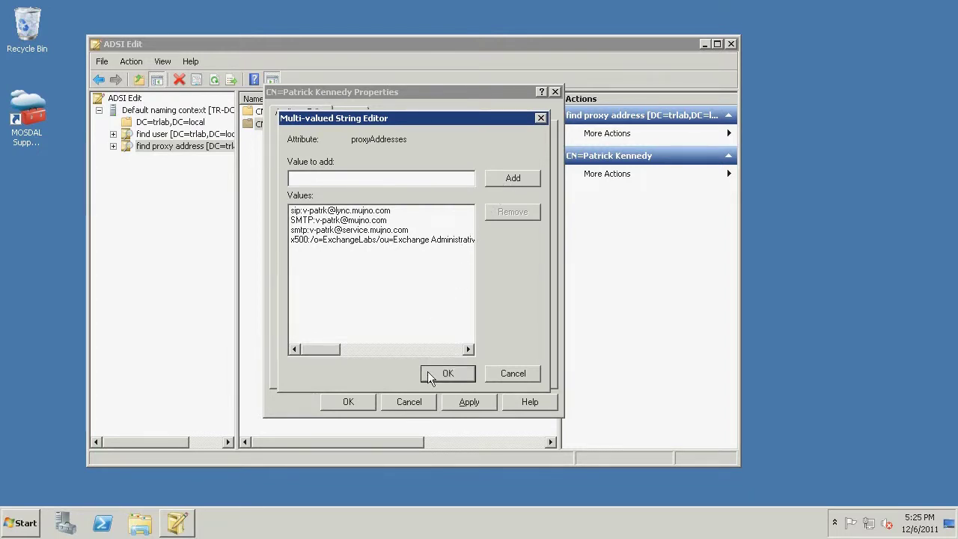
pyautogui.click(428, 371)
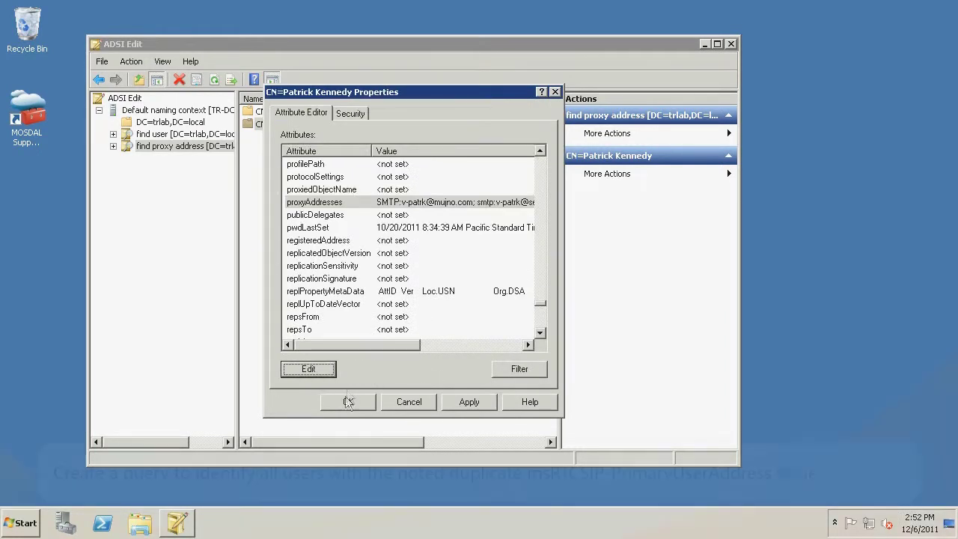
pyautogui.click(347, 403)
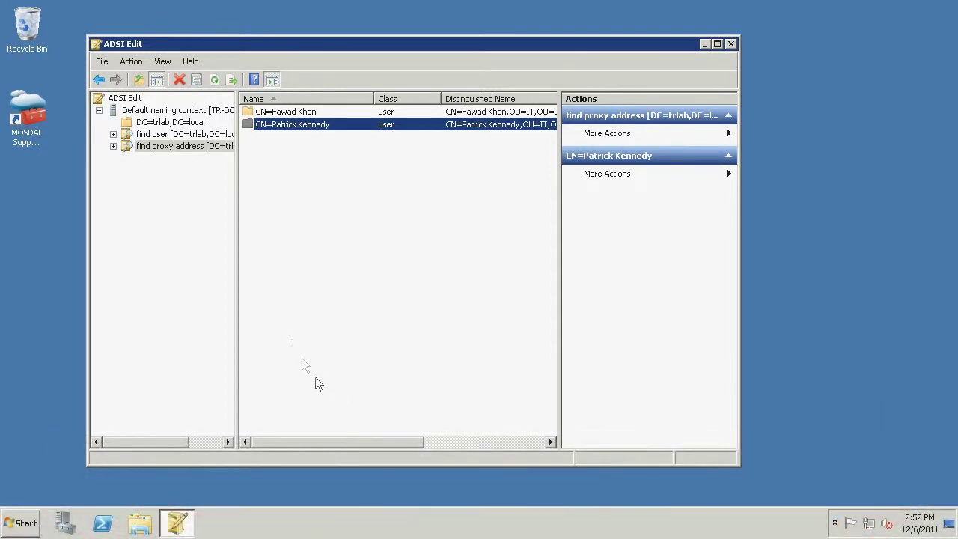
# Step: Save a 'find primary user address' query on DC=trlab,DC=local filtering msRTCSIP-PrimaryUserAddress, and view its results
pyautogui.rightClick(176, 113)
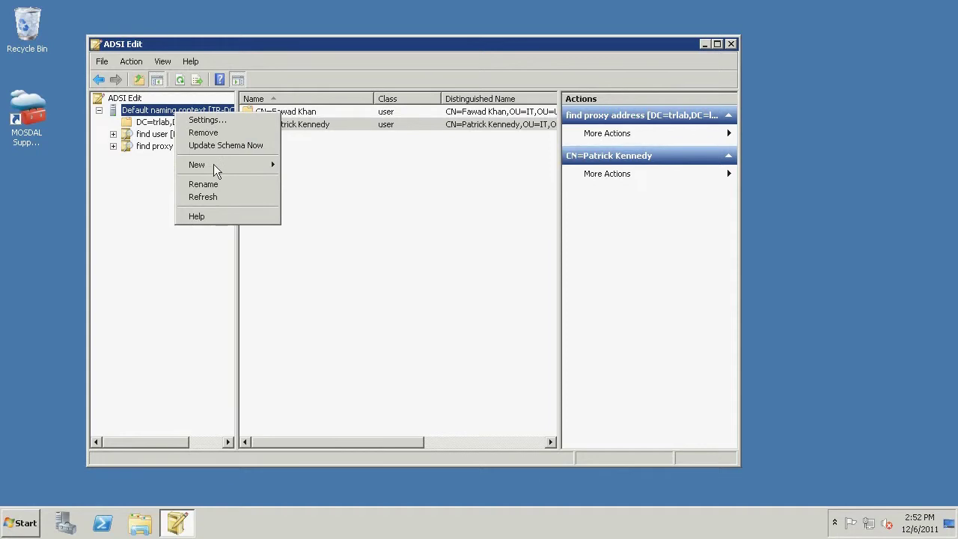
pyautogui.moveTo(214, 166)
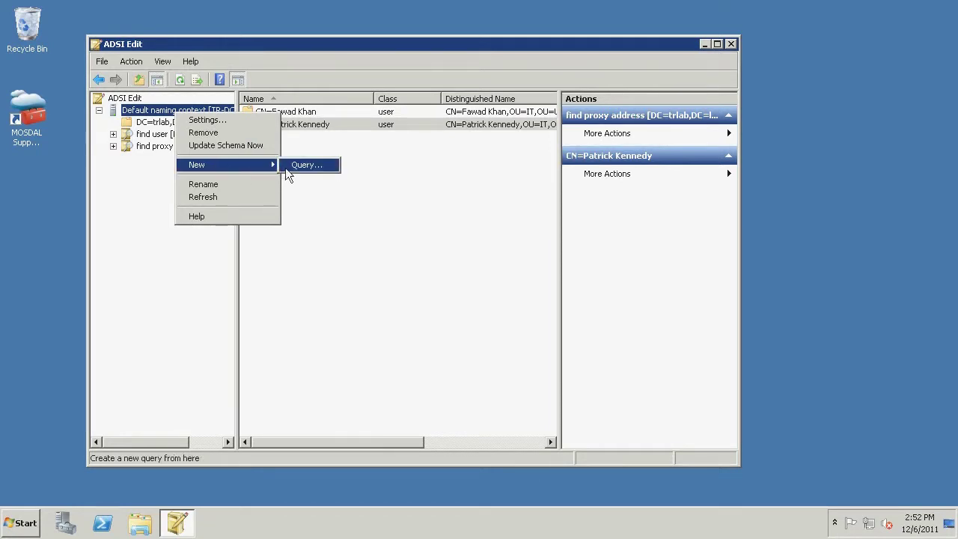
pyautogui.click(289, 166)
pyautogui.write('find primary user address')
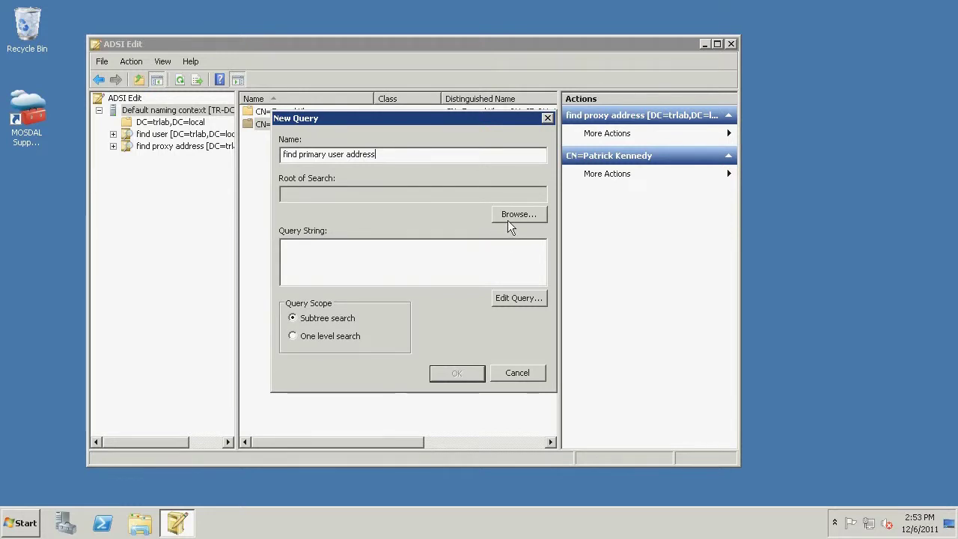
pyautogui.click(508, 220)
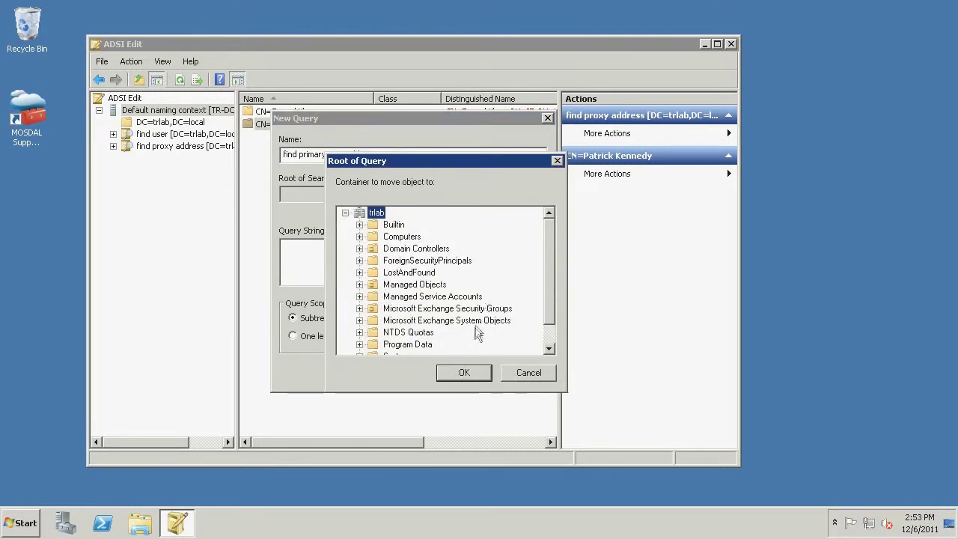
pyautogui.click(459, 372)
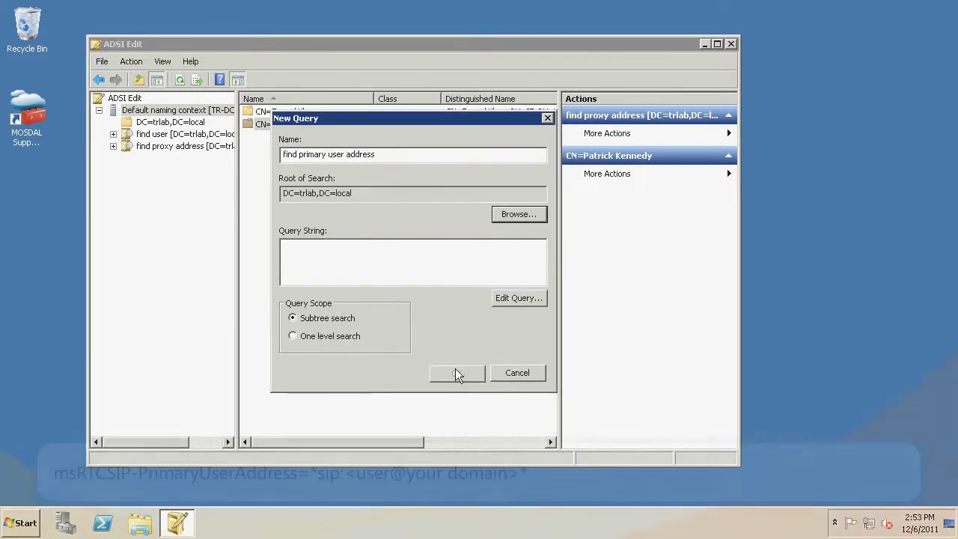
pyautogui.click(392, 274)
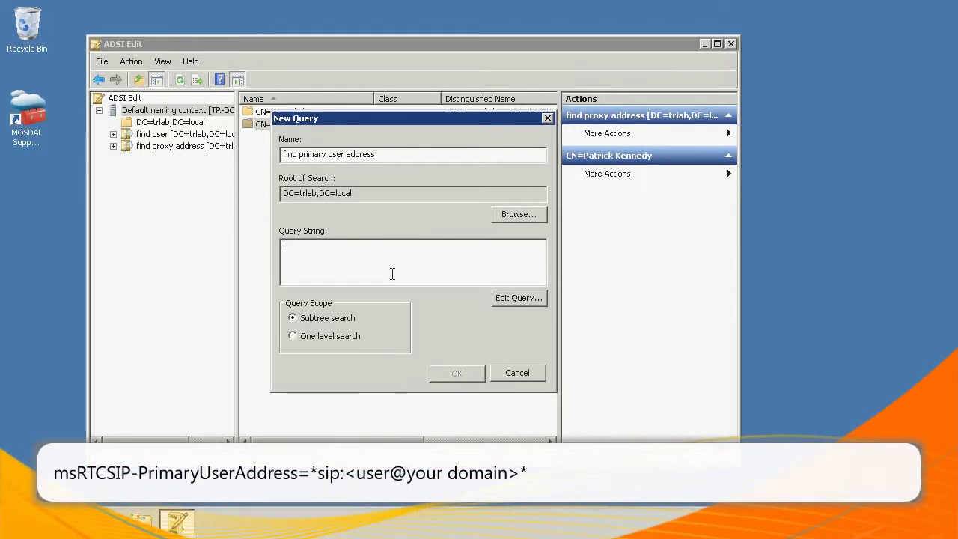
pyautogui.write('msRTCSIP-Prim')
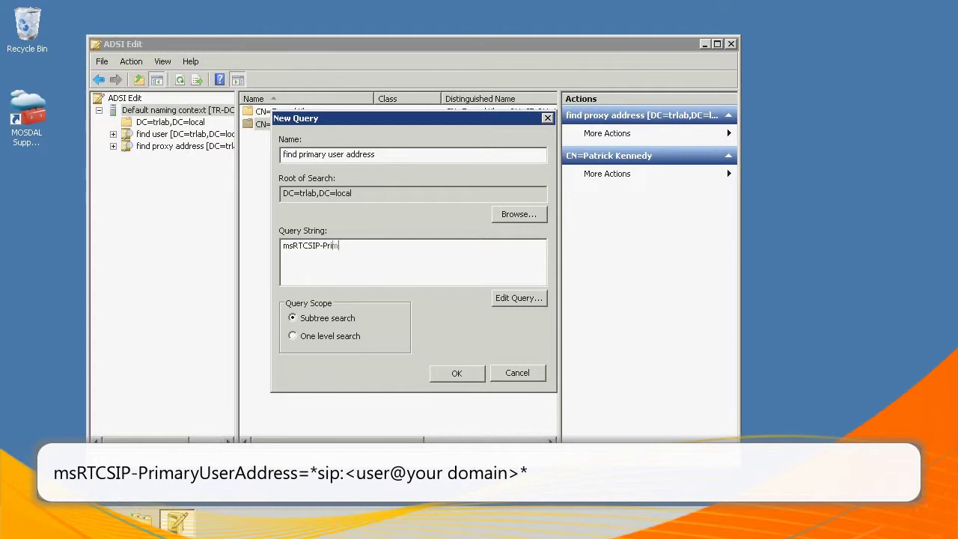
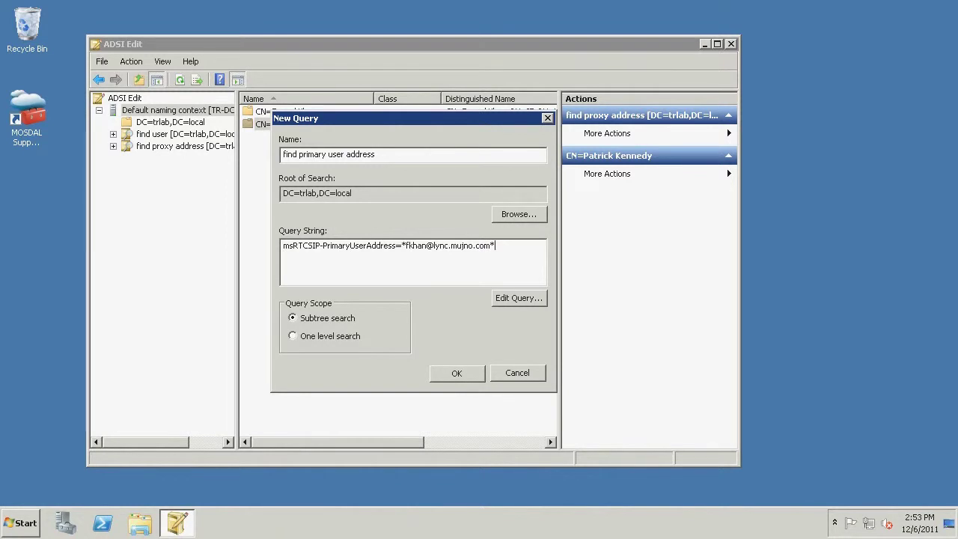
pyautogui.click(458, 373)
pyautogui.click(226, 161)
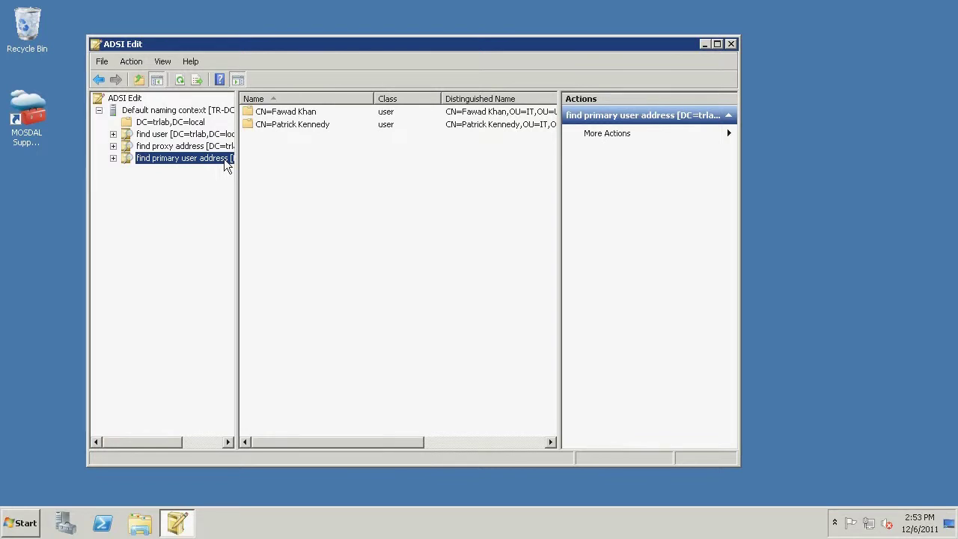
# Step: Open the second user's properties and select the msRTCSIP-PrimaryUserAddress attribute
pyautogui.click(289, 128)
pyautogui.rightClick(290, 128)
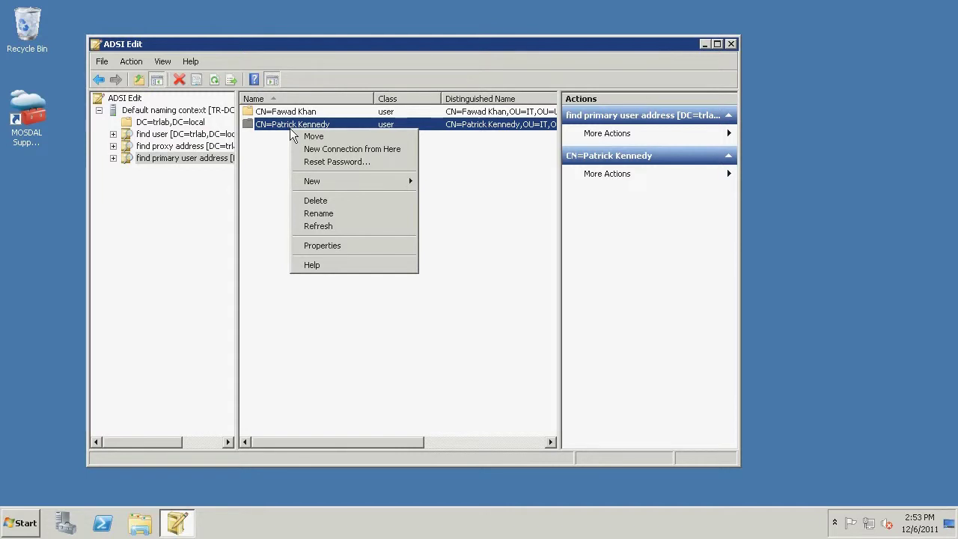
pyautogui.click(315, 245)
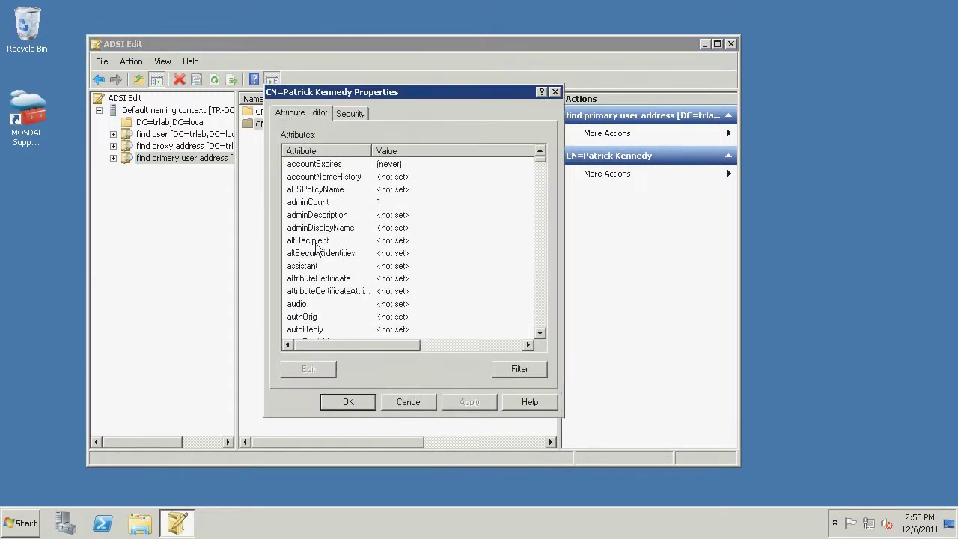
pyautogui.click(319, 241)
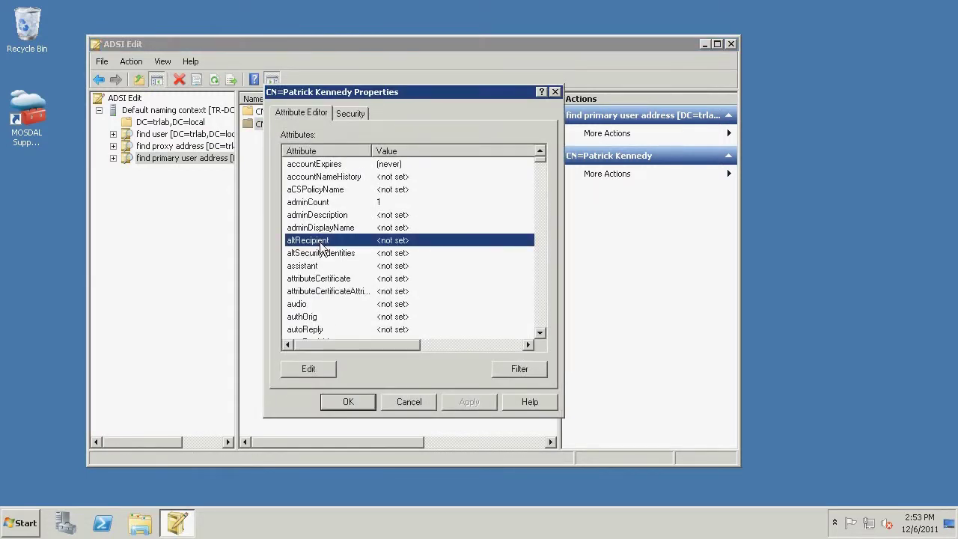
pyautogui.write('msrtc')
pyautogui.press('Down')
pyautogui.press('Down')
pyautogui.press('Down')
pyautogui.press('Down')
pyautogui.press('Down')
pyautogui.press('Down')
pyautogui.press('Down')
pyautogui.press('Down')
pyautogui.press('Down')
pyautogui.press('Down')
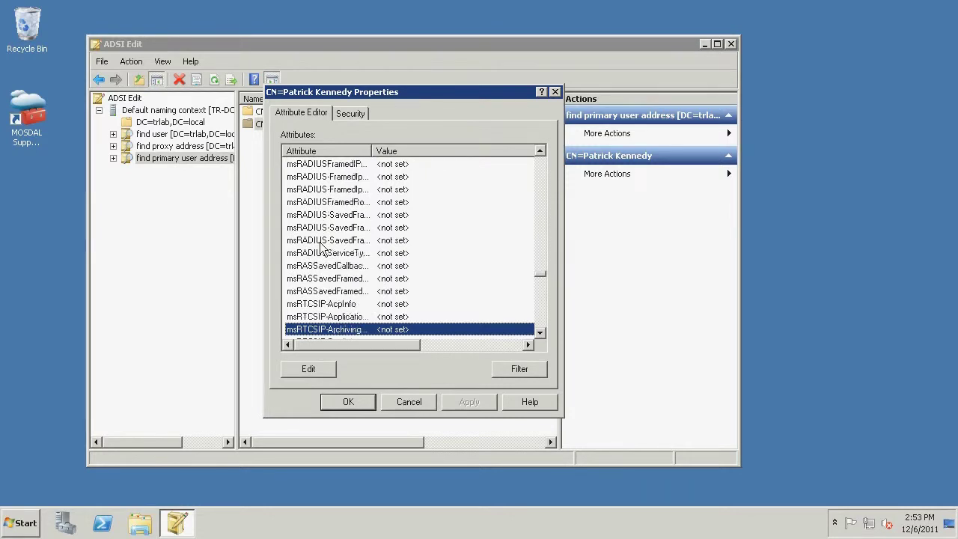
pyautogui.press('Down')
pyautogui.press('Down')
pyautogui.press('Down')
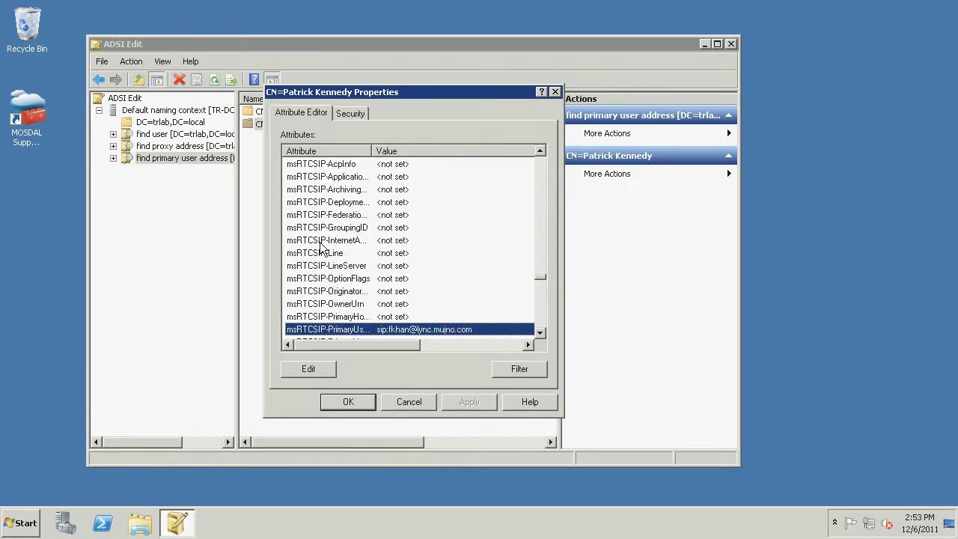
# Step: Replace the address's user part with the user's own name and save the properties
pyautogui.click(306, 369)
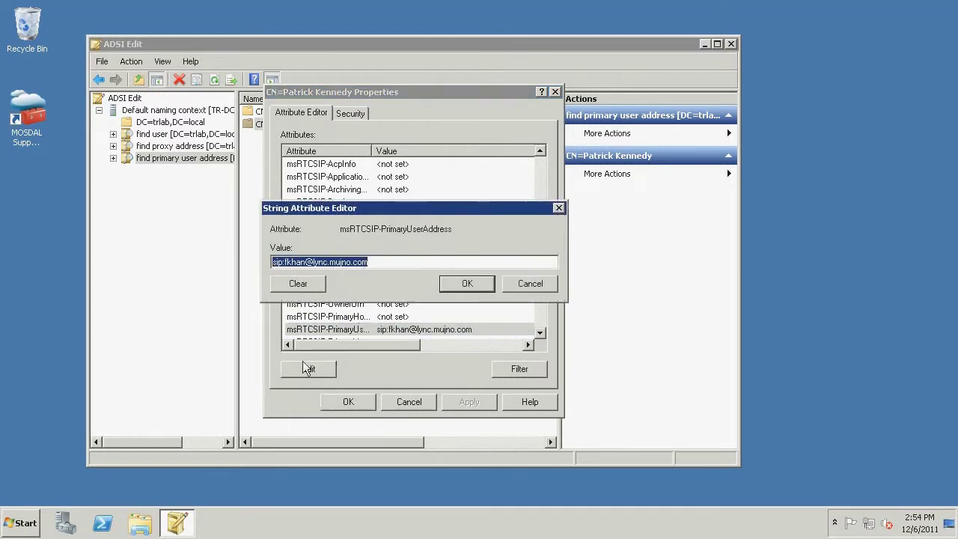
pyautogui.click(307, 262)
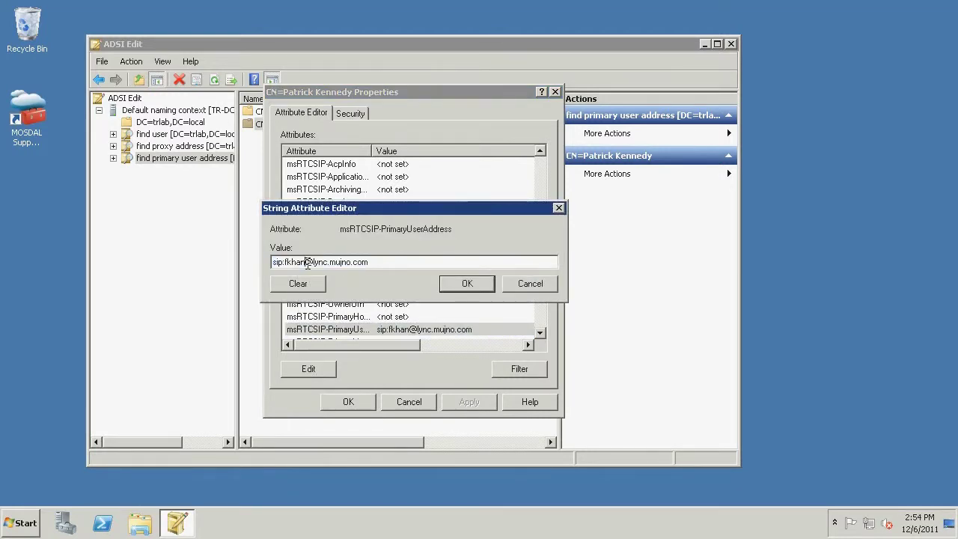
pyautogui.press('BackSpace')
pyautogui.press('BackSpace')
pyautogui.press('BackSpace')
pyautogui.press('BackSpace')
pyautogui.press('BackSpace')
pyautogui.write('v-patrk')
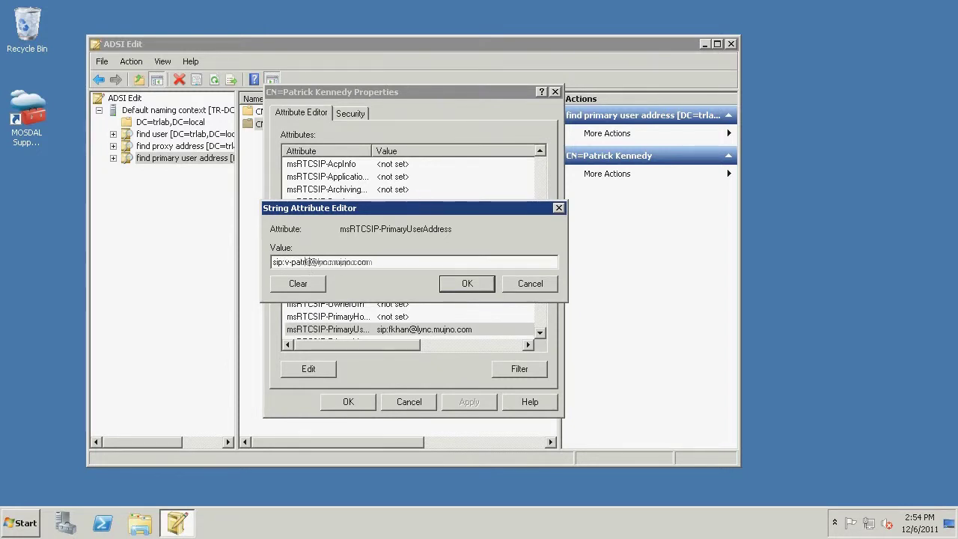
pyautogui.click(465, 283)
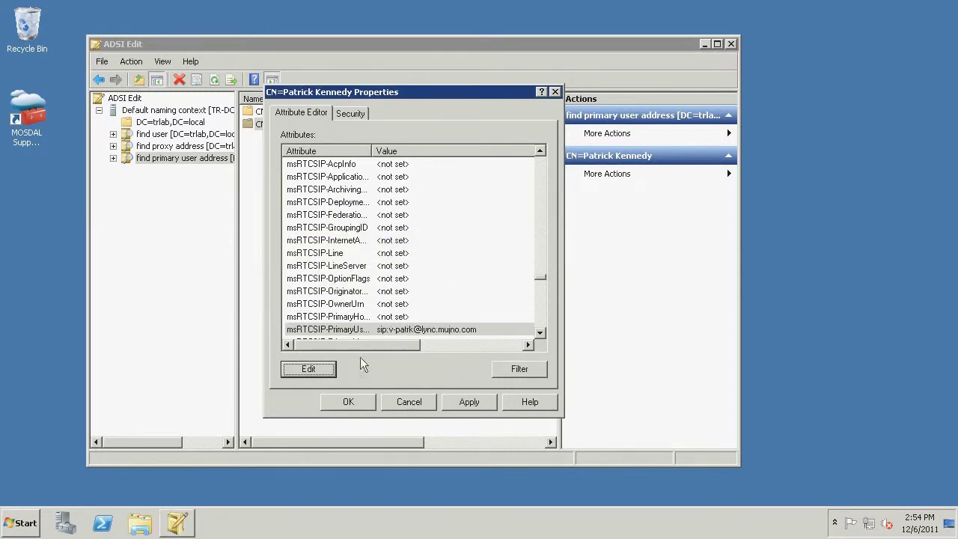
pyautogui.click(350, 402)
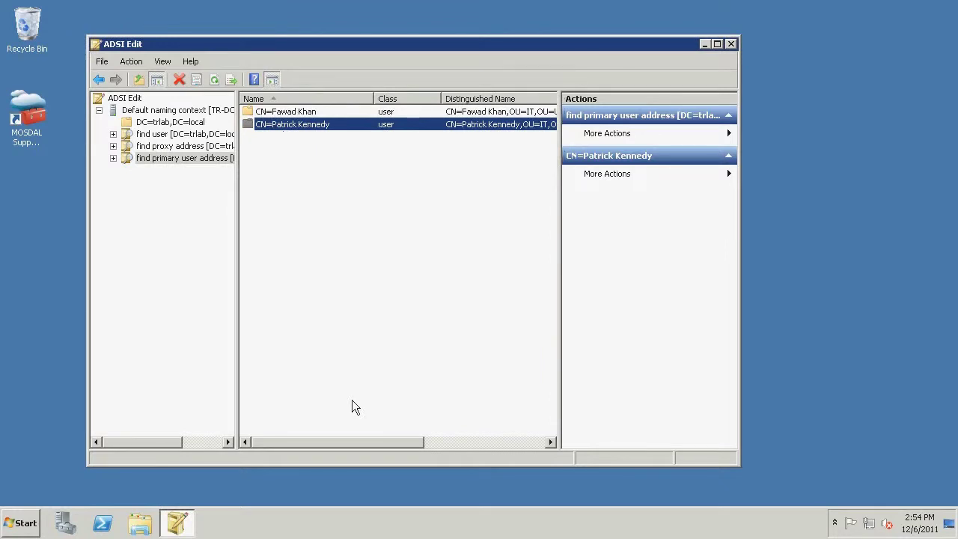